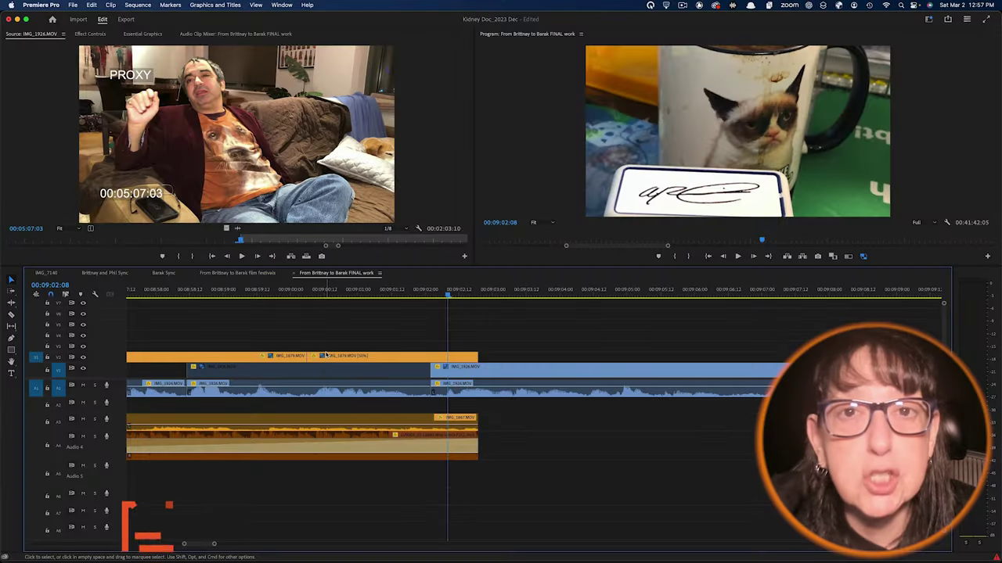
# Step: Slide the orange IMG_1879 clip on V2 slightly later and park the playhead at 00:09:01:11
pyautogui.click(308, 358)
pyautogui.moveTo(337, 358)
pyautogui.mouseDown()
pyautogui.moveTo(431, 356)
pyautogui.moveTo(341, 356)
pyautogui.mouseUp()
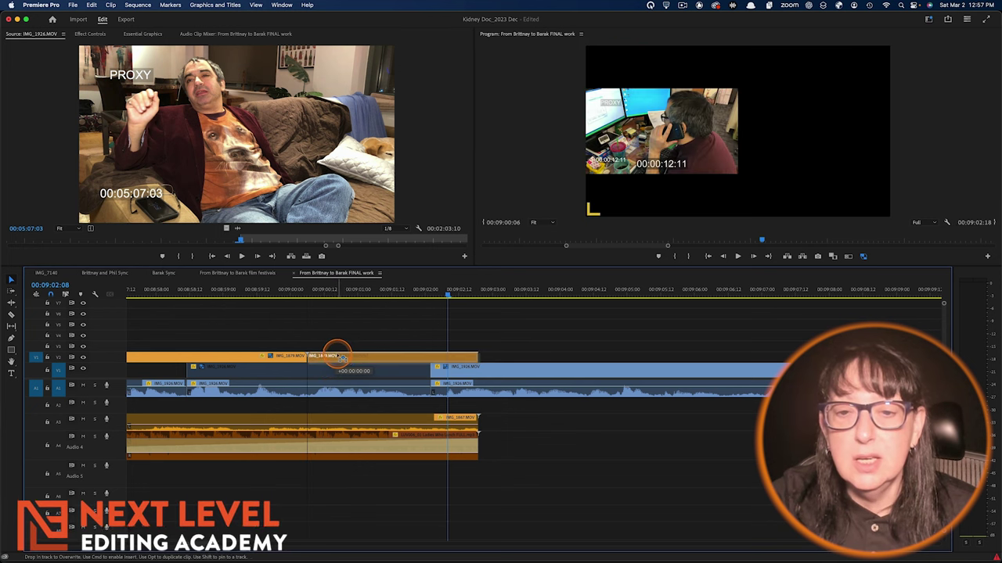
pyautogui.click(837, 84)
# Step: Scrub through the shot and trim IMG_1879's end a little shorter
pyautogui.moveTo(365, 290); pyautogui.dragTo(539, 326)
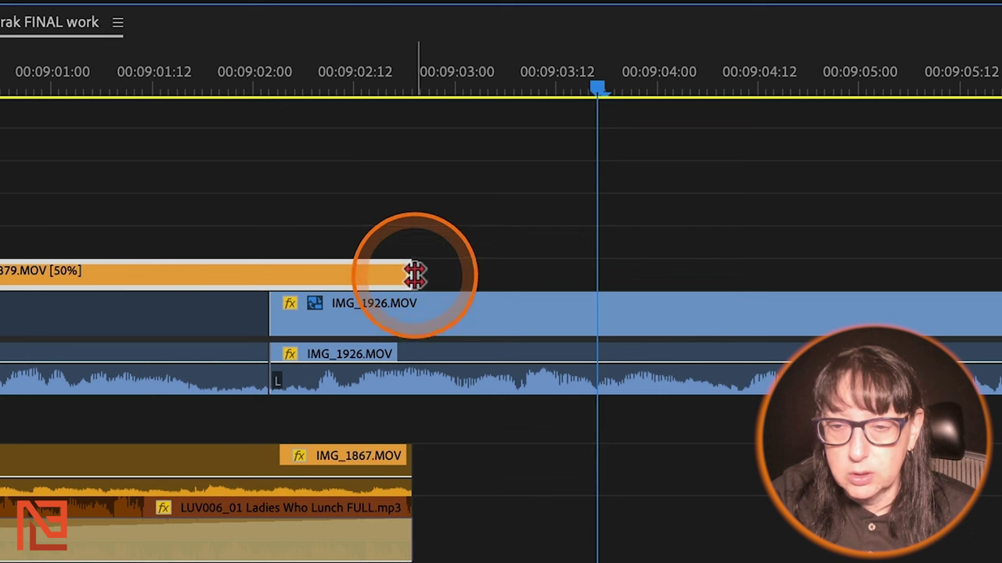
pyautogui.moveTo(413, 270); pyautogui.dragTo(400, 270)
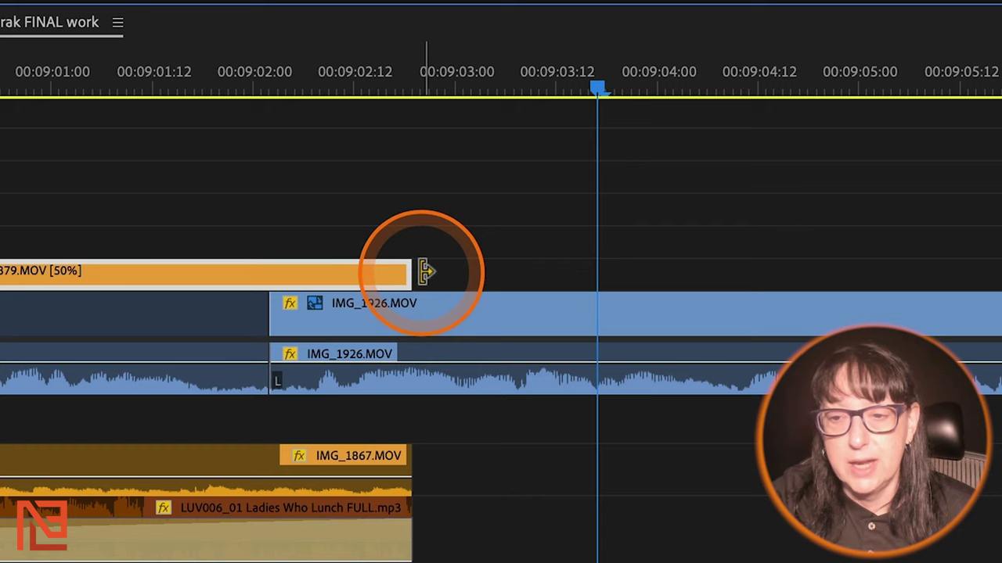
pyautogui.moveTo(425, 272); pyautogui.dragTo(414, 271)
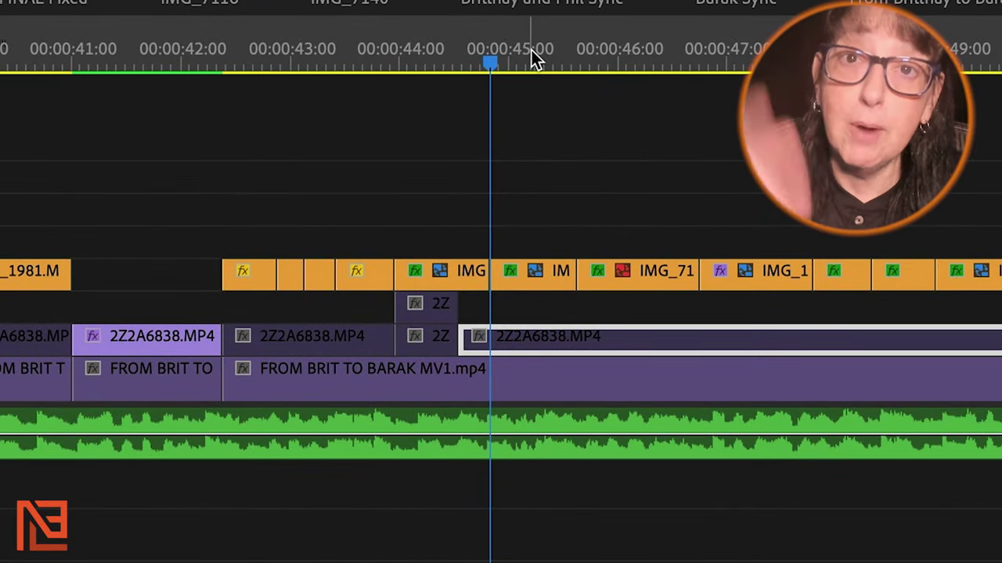
pyautogui.click(385, 263)
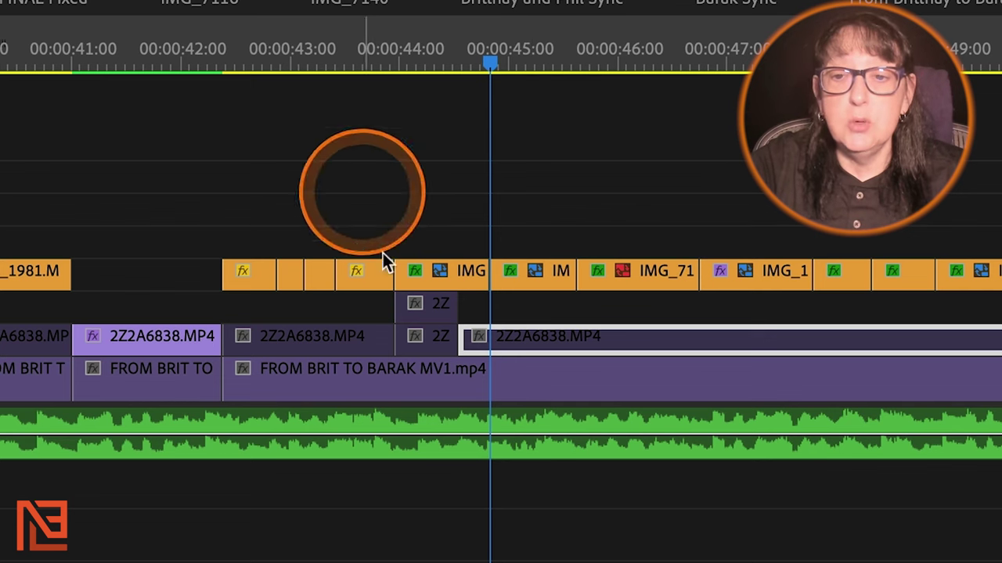
pyautogui.moveTo(385, 262)
pyautogui.mouseDown()
pyautogui.moveTo(380, 273)
pyautogui.moveTo(392, 271)
pyautogui.mouseUp()
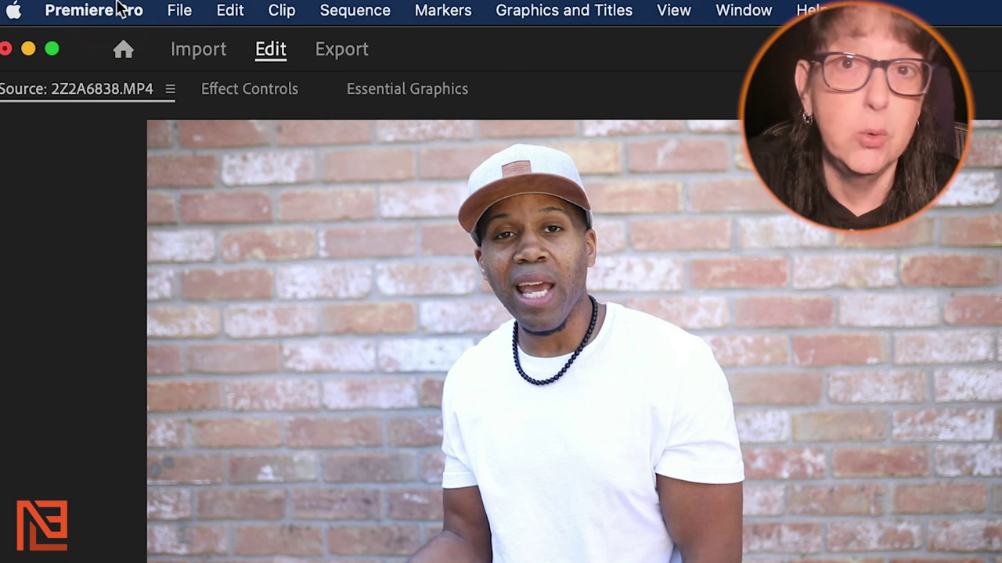
# Step: In Trim preferences, let the Selection tool choose roll and ripple trims without a modifier key
pyautogui.click(119, 10)
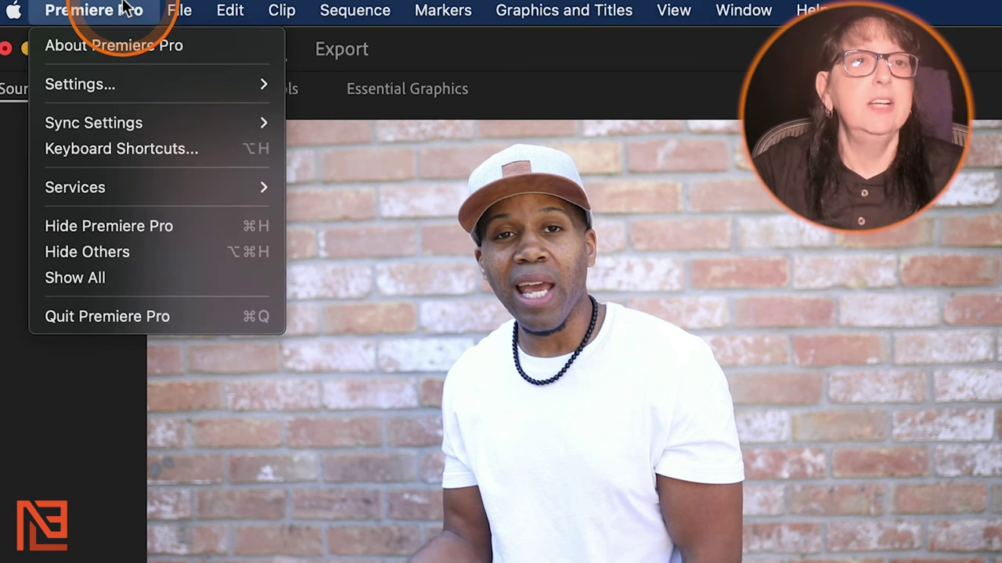
pyautogui.moveTo(93, 84)
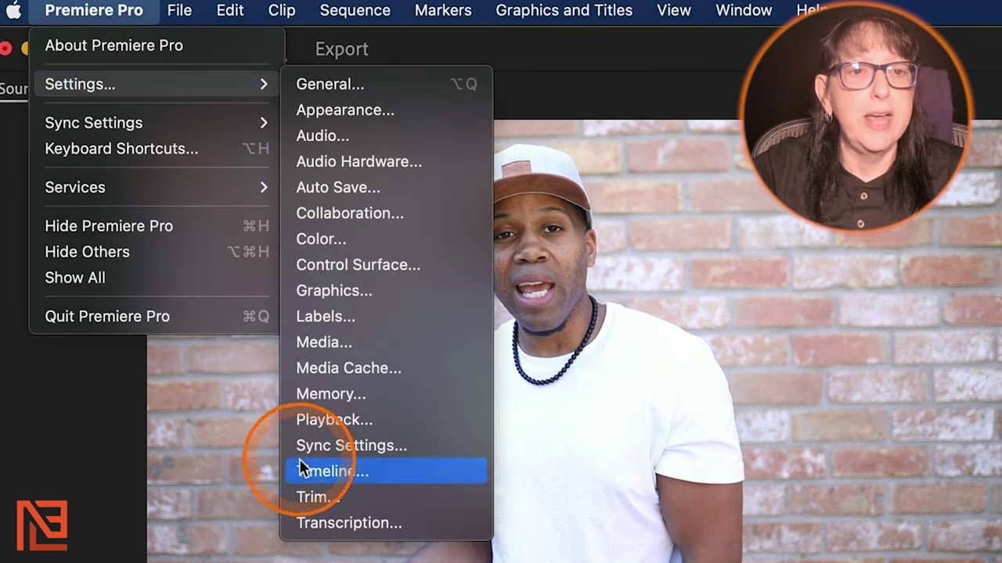
pyautogui.click(316, 498)
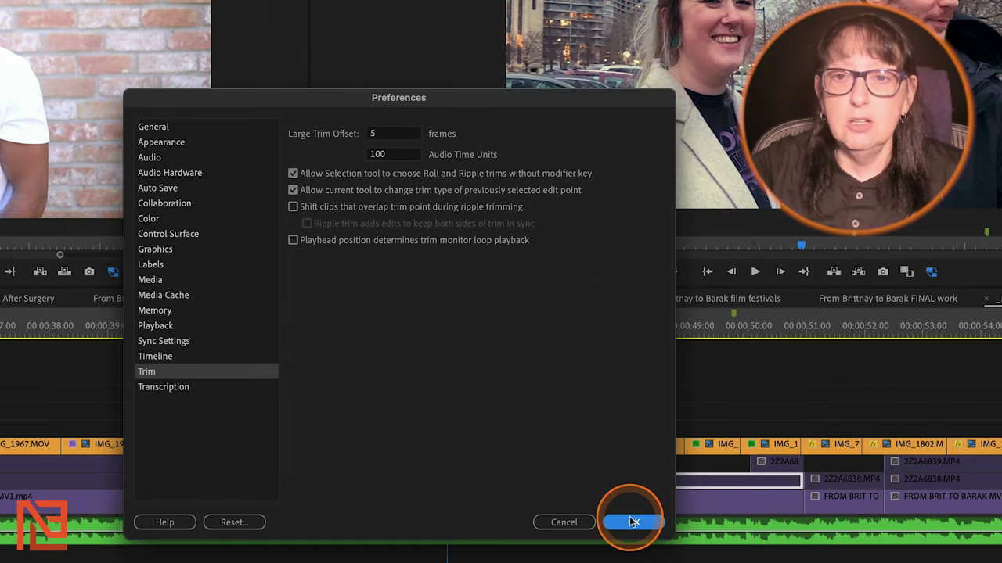
pyautogui.click(632, 522)
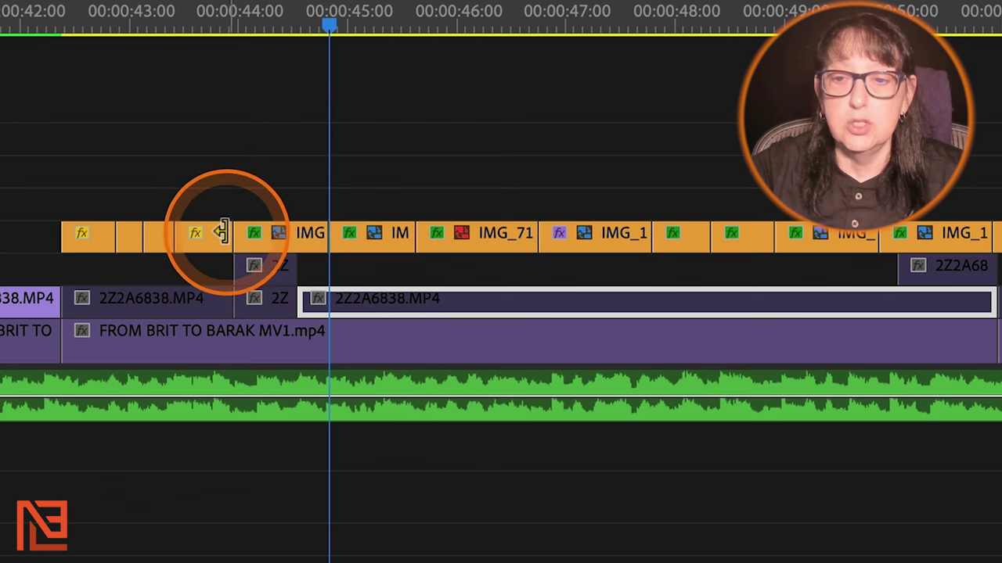
# Step: Select the IMG_1825/IMG_7157 cut on V3, zoom in, and add the lower tracks' cuts
pyautogui.click(232, 233)
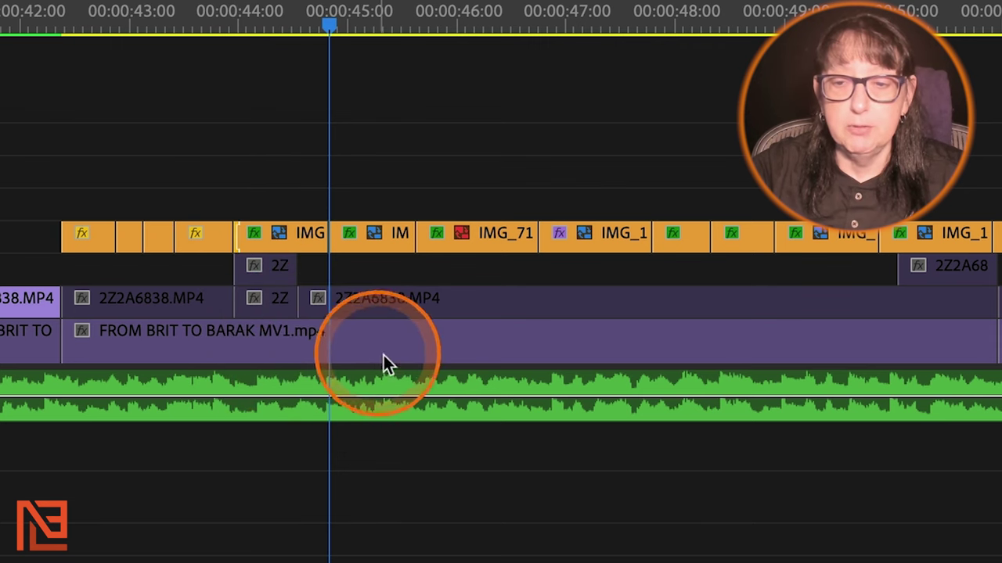
pyautogui.press('=')
pyautogui.press('=')
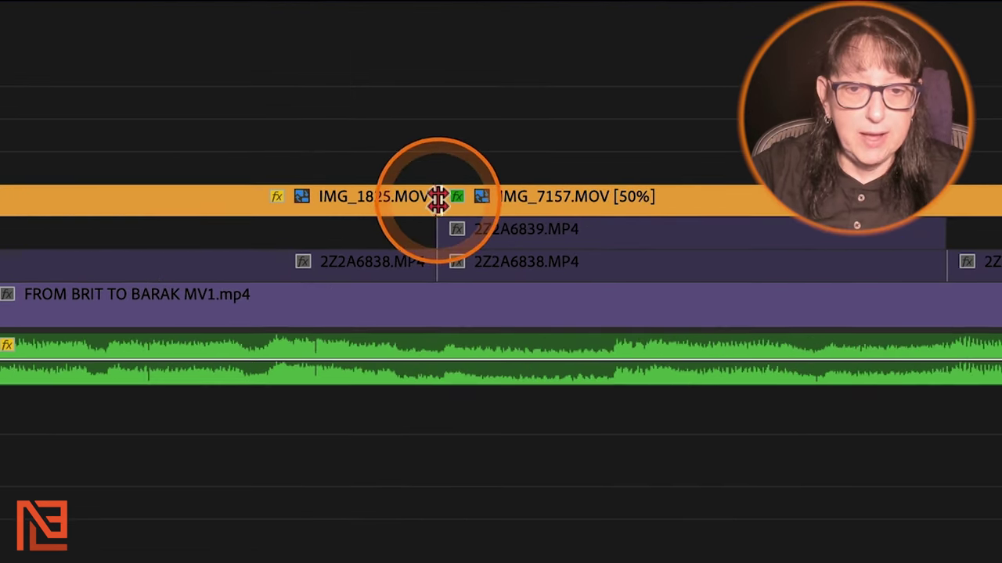
pyautogui.keyDown('shift'); pyautogui.click(434, 235); pyautogui.keyUp('shift')
pyautogui.keyDown('shift'); pyautogui.click(436, 261); pyautogui.keyUp('shift')
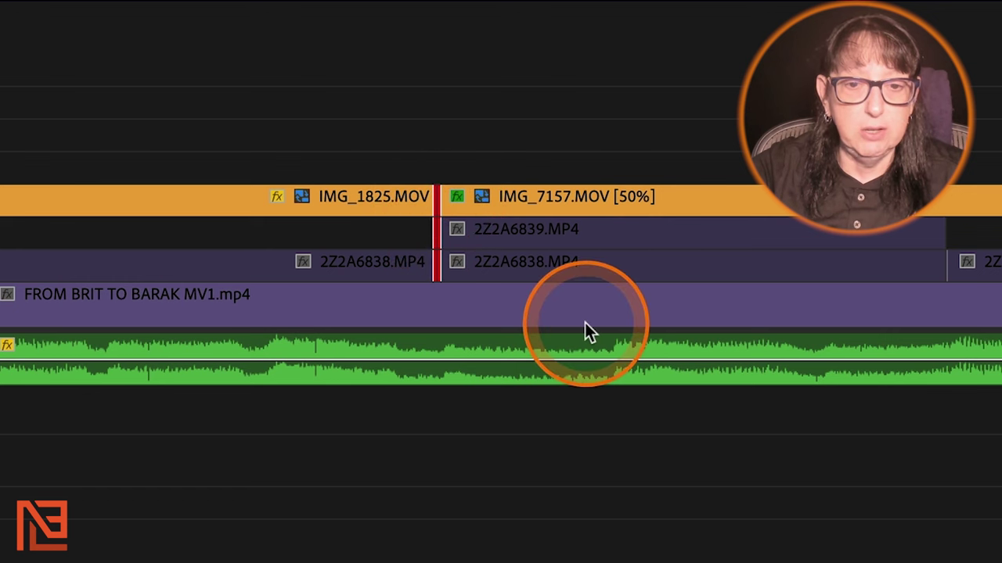
pyautogui.click(449, 196)
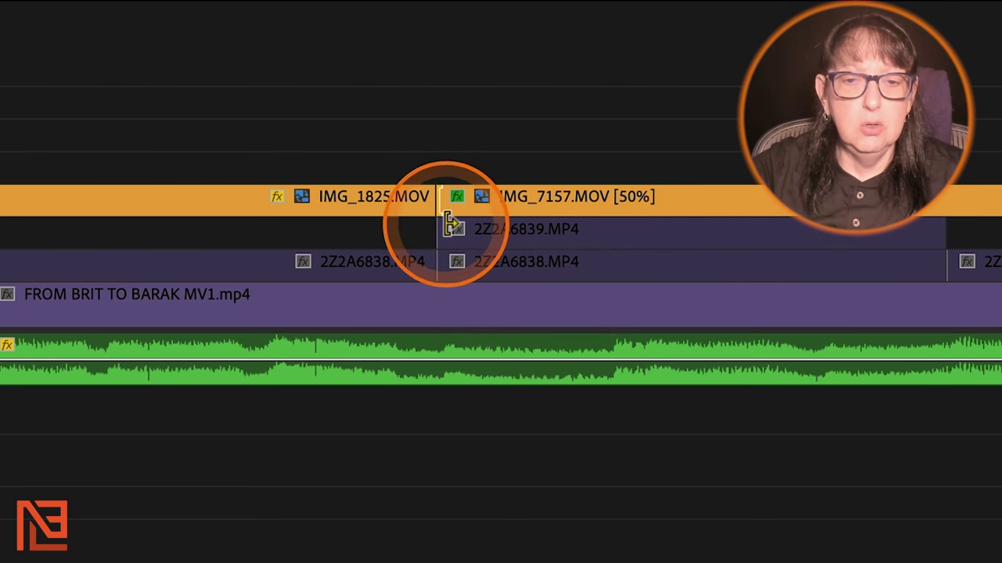
# Step: Reselect the cut on V2 and V1, toggle ripple trims, then reselect it for a roll trim
pyautogui.click(451, 228)
pyautogui.click(443, 235)
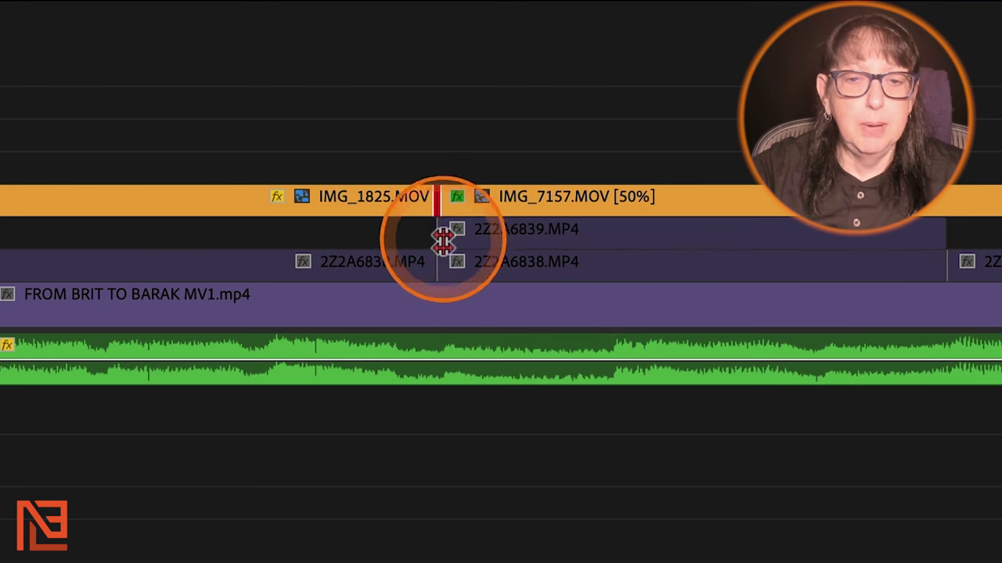
pyautogui.keyDown('shift'); pyautogui.click(438, 266); pyautogui.keyUp('shift')
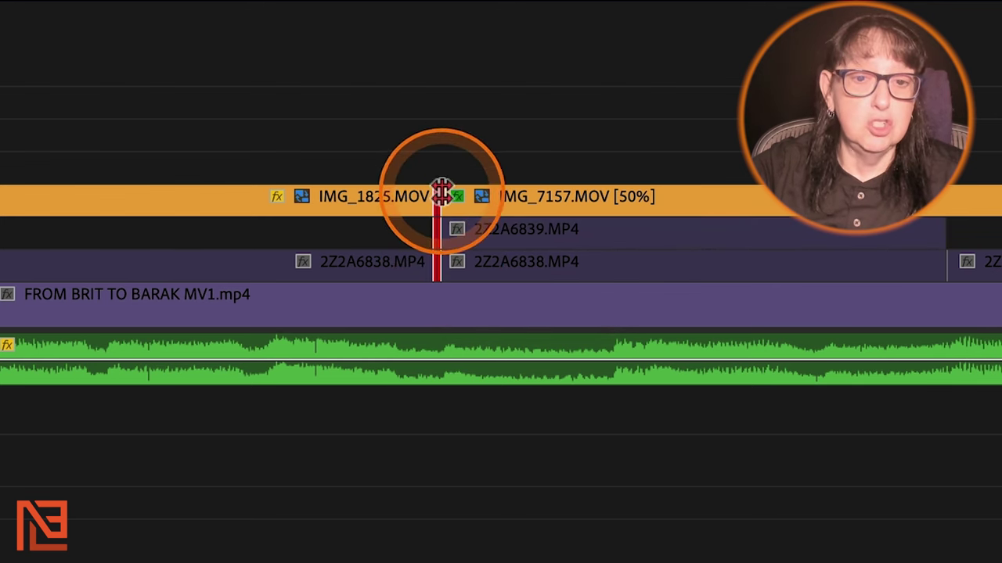
pyautogui.keyDown('ctrl'); pyautogui.click(447, 188); pyautogui.keyUp('ctrl')
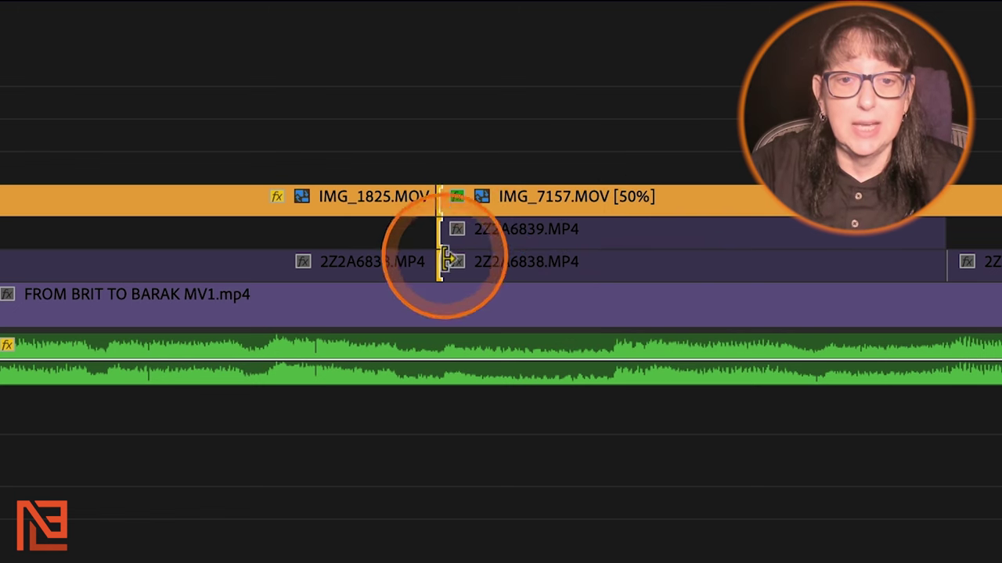
pyautogui.moveTo(437, 203); pyautogui.dragTo(443, 270)
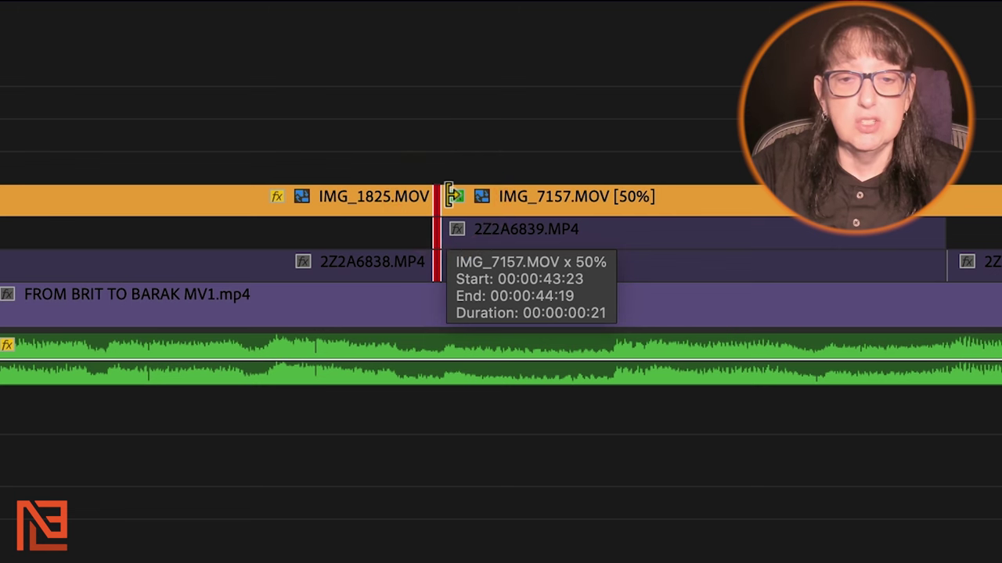
pyautogui.click(663, 239)
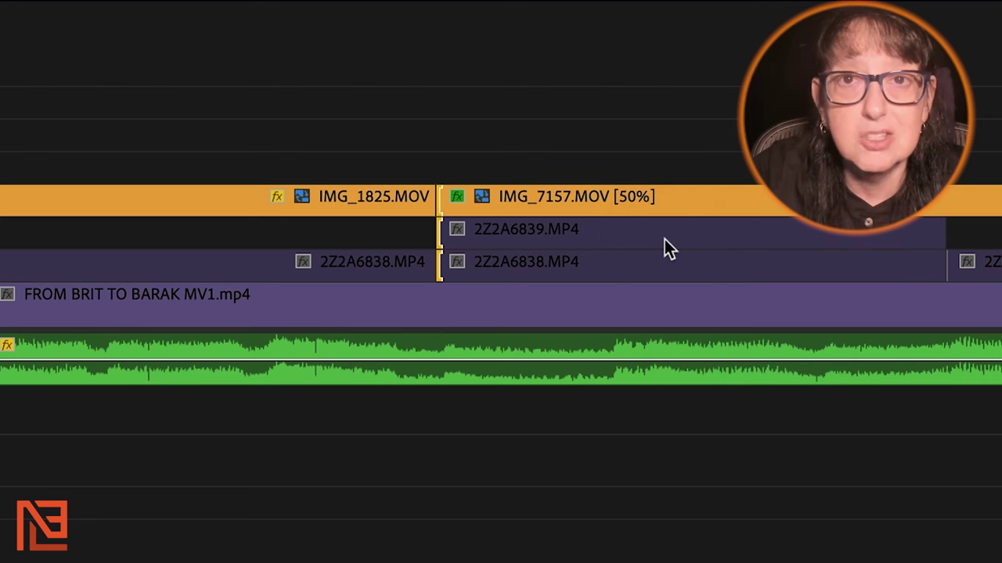
pyautogui.click(436, 196)
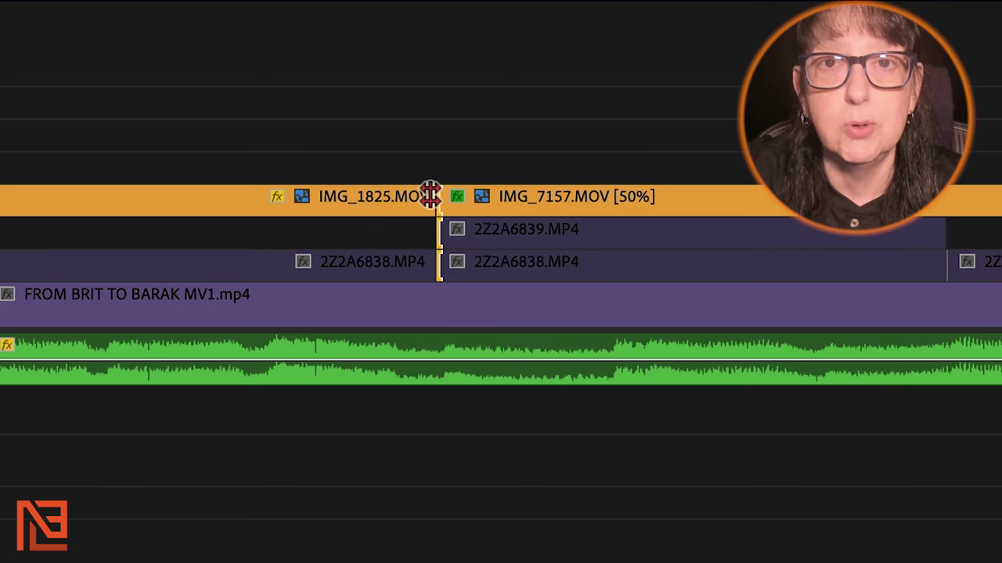
# Step: Select IMG_1879.MOV's out-point and park the playhead at 00:09:01:01 after scrubbing the shot
pyautogui.click(418, 249)
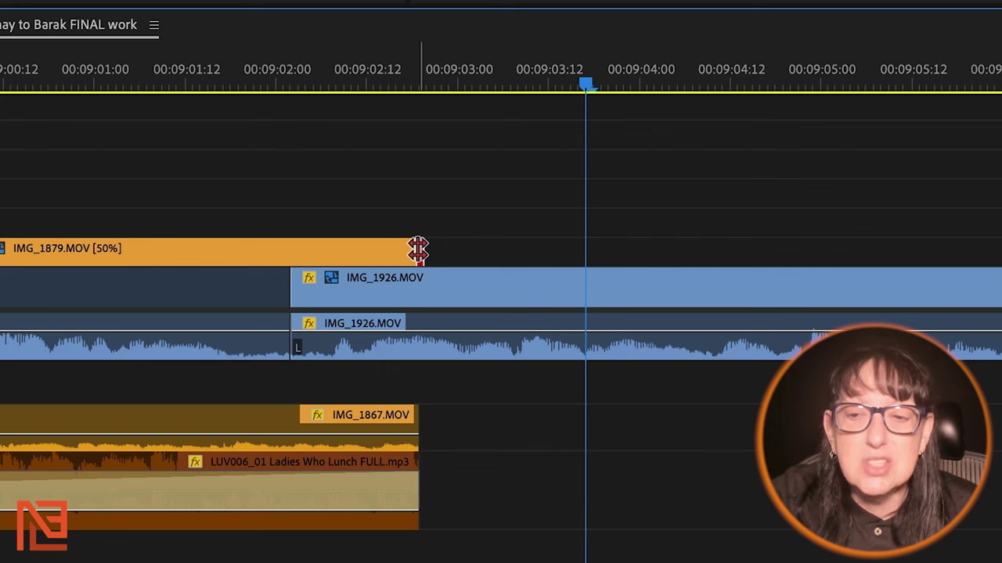
pyautogui.click(416, 249)
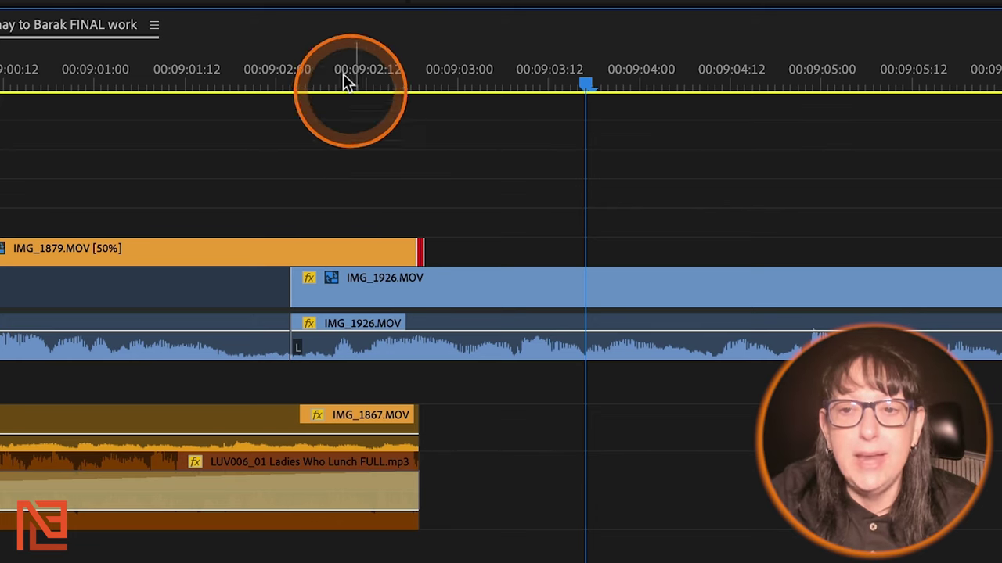
pyautogui.click(87, 78)
pyautogui.moveTo(88, 78); pyautogui.dragTo(400, 86)
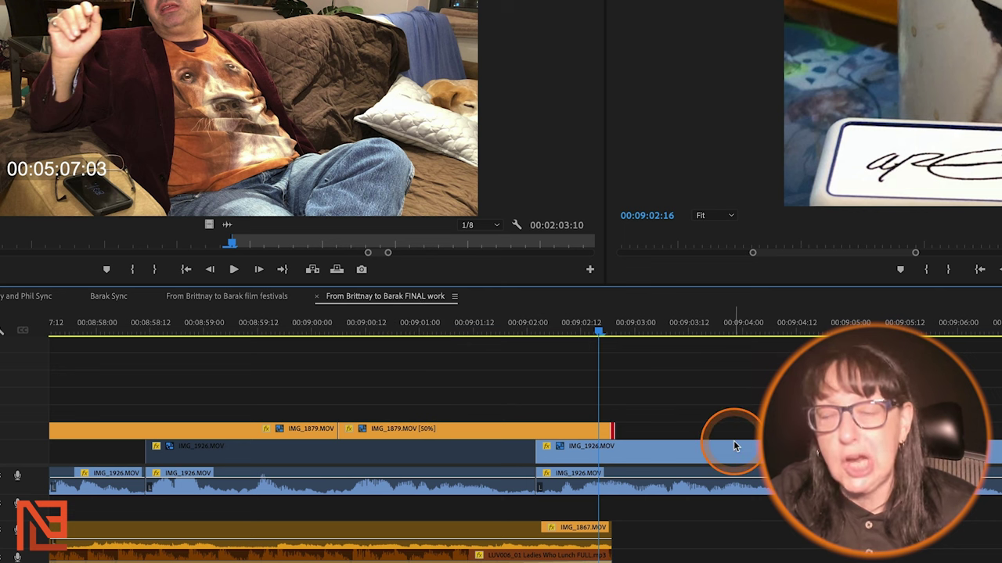
pyautogui.click(423, 327)
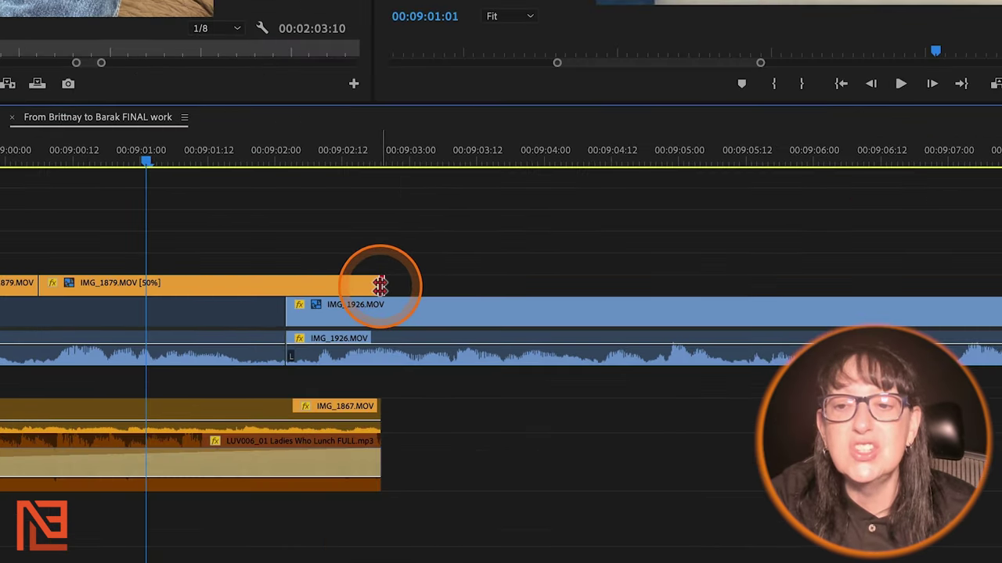
# Step: Extend IMG_1879.MOV's end by two seconds, preview it, then trim it back six frames
pyautogui.moveTo(381, 284); pyautogui.dragTo(869, 287)
pyautogui.moveTo(286, 161); pyautogui.dragTo(383, 239)
pyautogui.moveTo(886, 291); pyautogui.dragTo(320, 286)
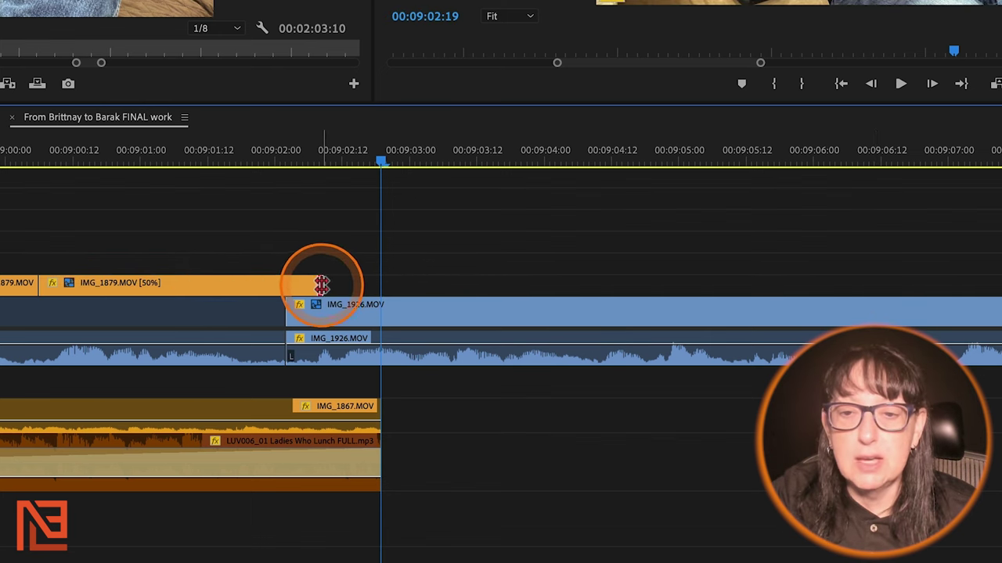
pyautogui.moveTo(322, 286); pyautogui.dragTo(287, 283)
# Step: Move IMG_1879.MOV onto the IMG_1926 track and delete the IMG_1867 and music clips
pyautogui.moveTo(224, 290); pyautogui.dragTo(224, 313)
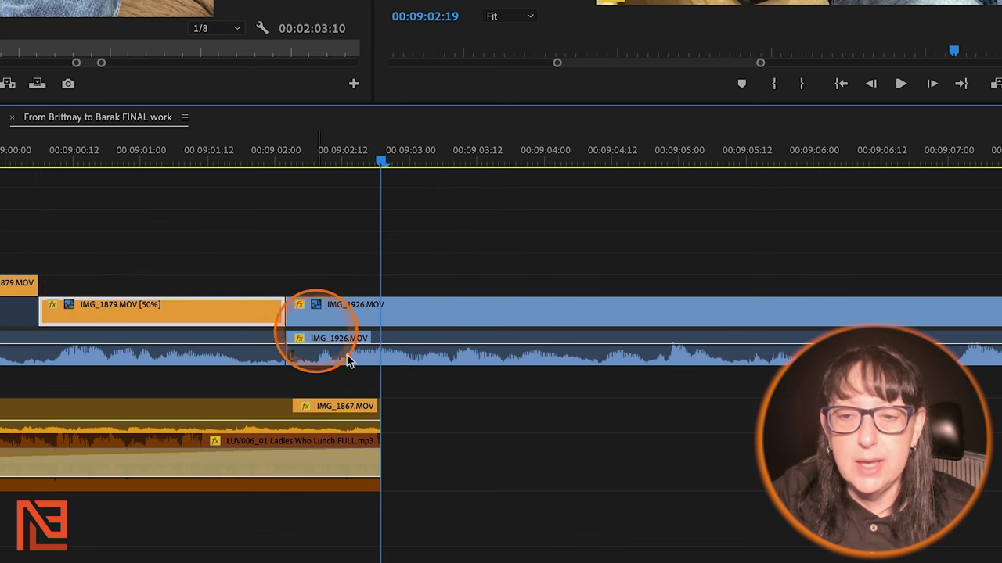
pyautogui.click(280, 474)
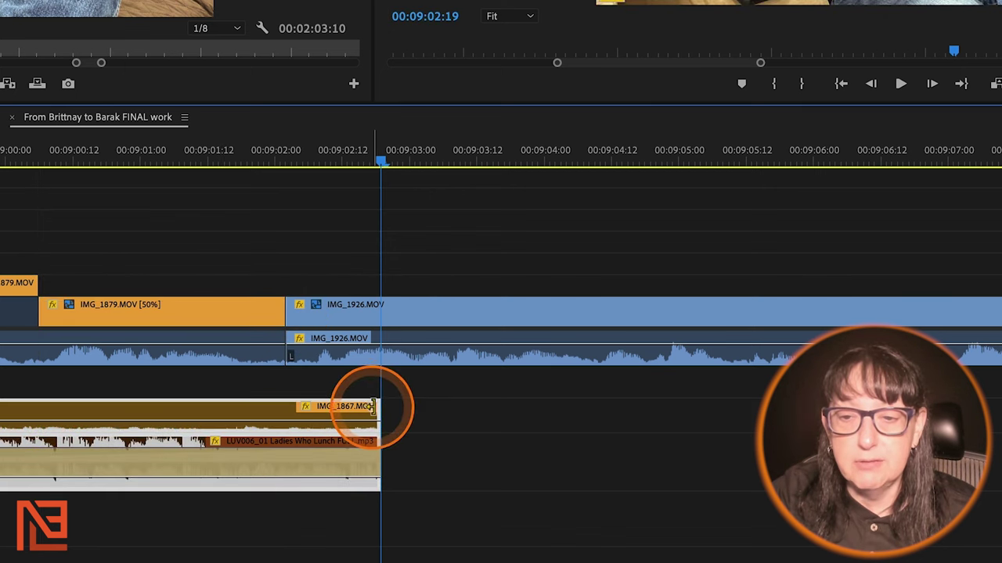
pyautogui.moveTo(378, 406); pyautogui.dragTo(379, 442)
pyautogui.press('Delete')
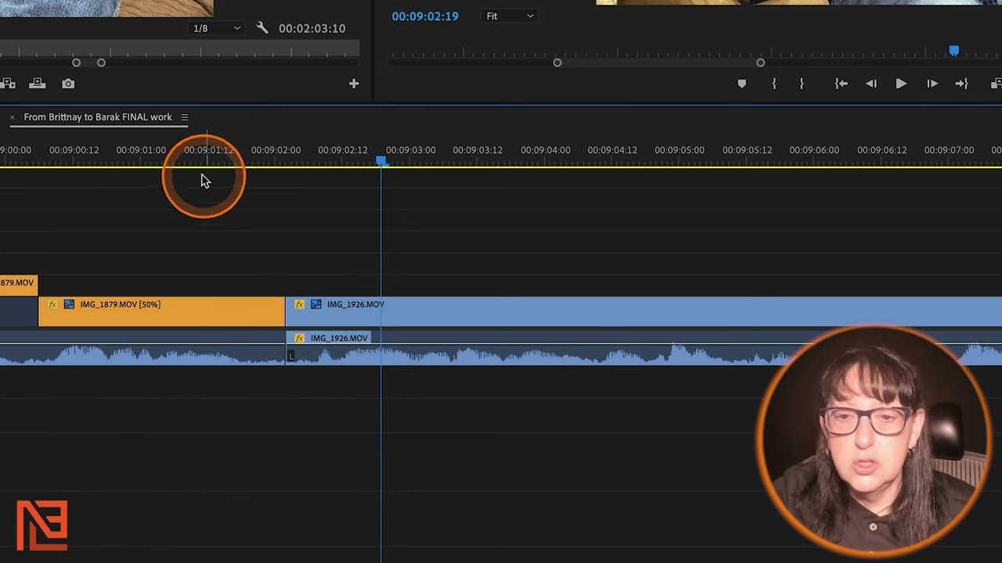
pyautogui.click(180, 160)
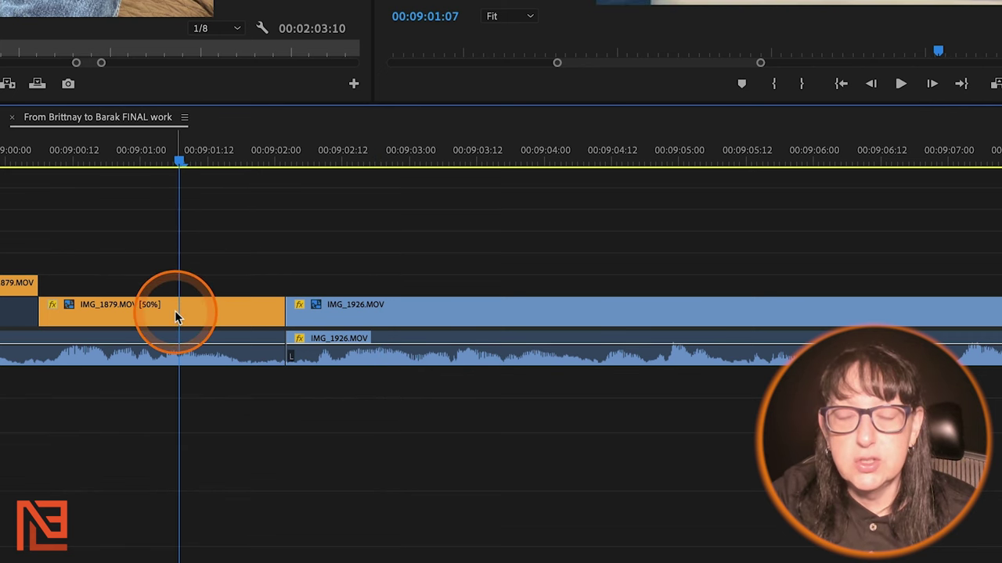
# Step: Roll the IMG_1879/IMG_1926 cut, then trim it 1:05 earlier so IMG_1879 ends at 00:09:04:06
pyautogui.moveTo(284, 309); pyautogui.dragTo(656, 312)
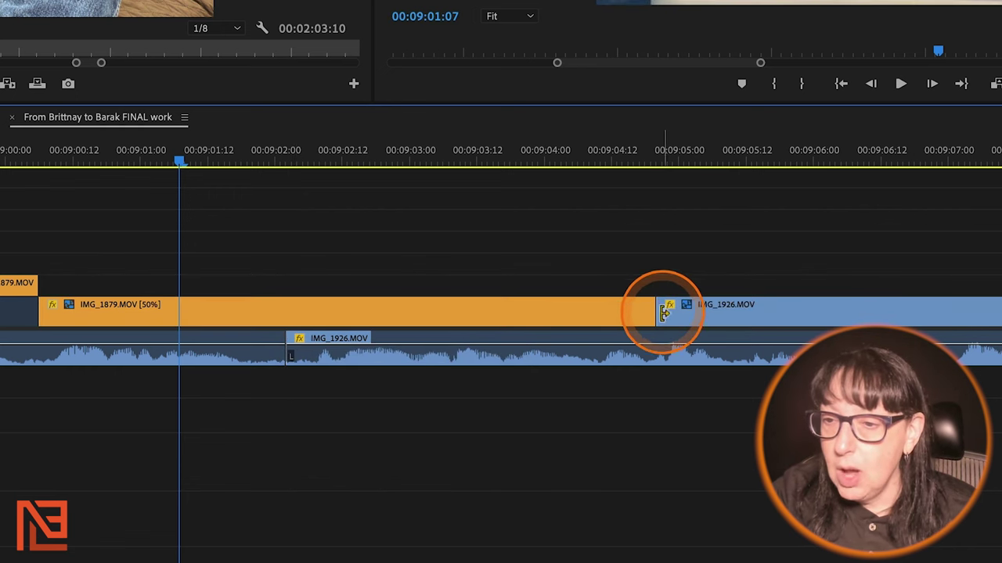
pyautogui.click(724, 164)
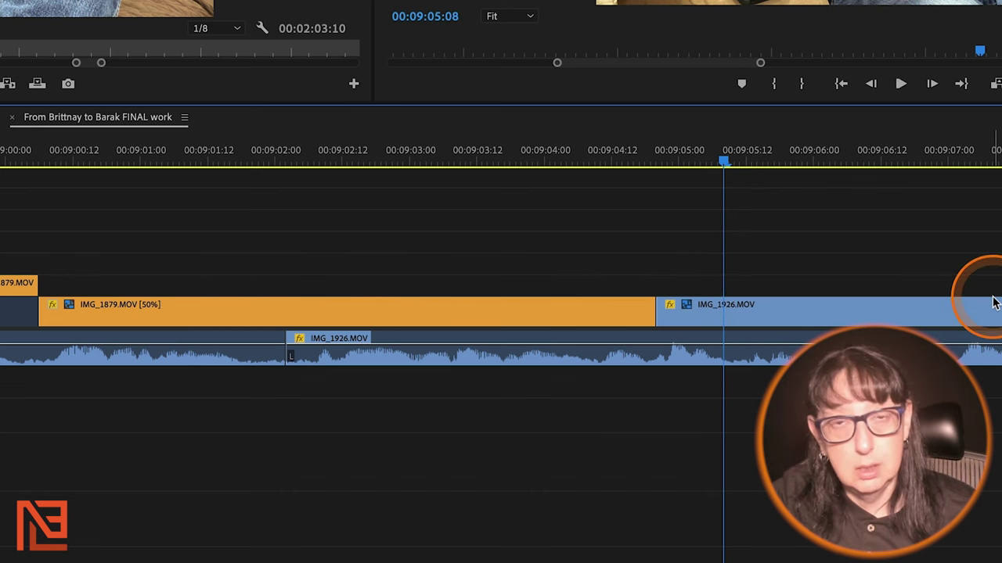
pyautogui.press('-')
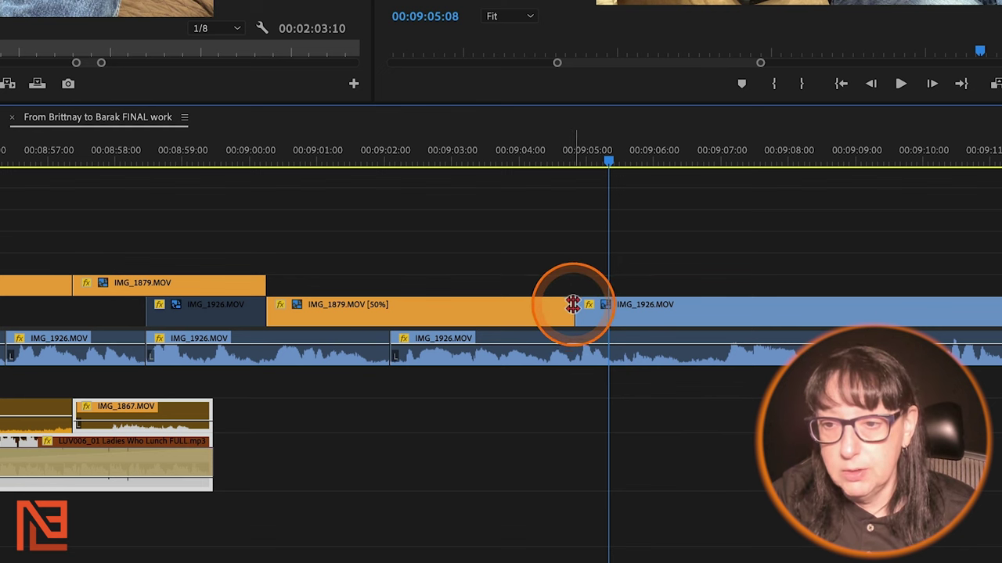
pyautogui.moveTo(577, 307); pyautogui.dragTo(537, 312)
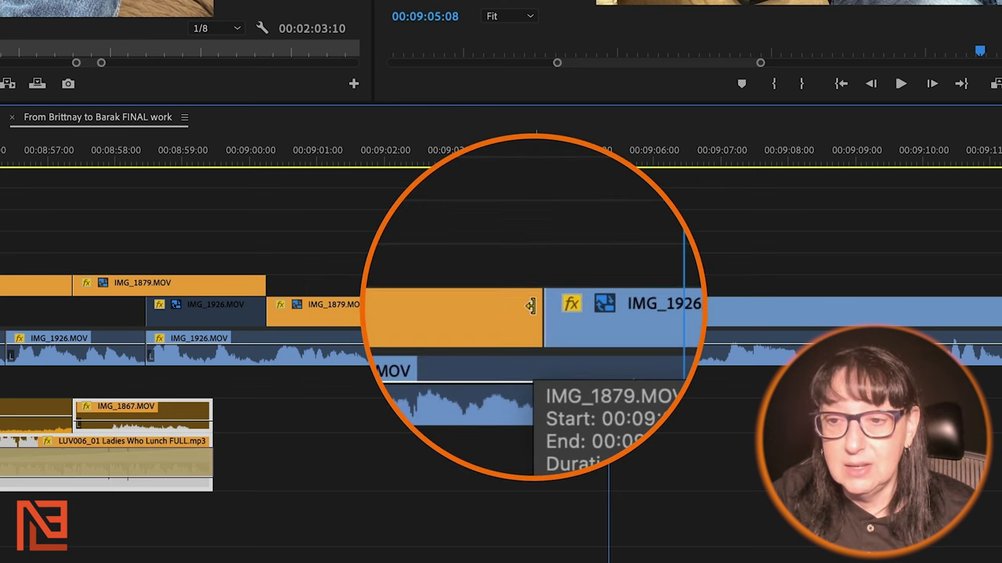
# Step: Cycle the IMG_1879/IMG_1926 edit point's trim type until it is a rolling trim
pyautogui.click(531, 306)
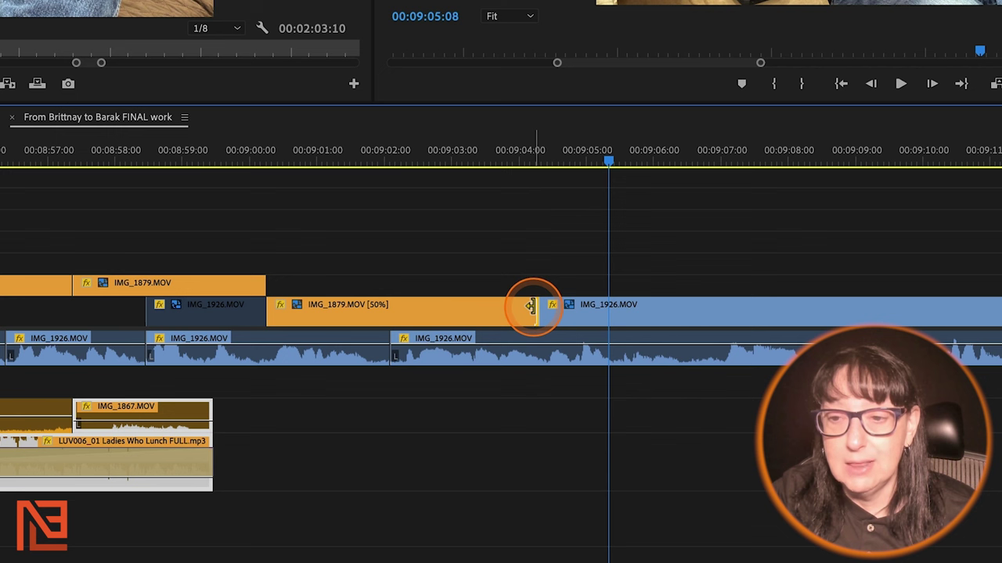
pyautogui.click(531, 306)
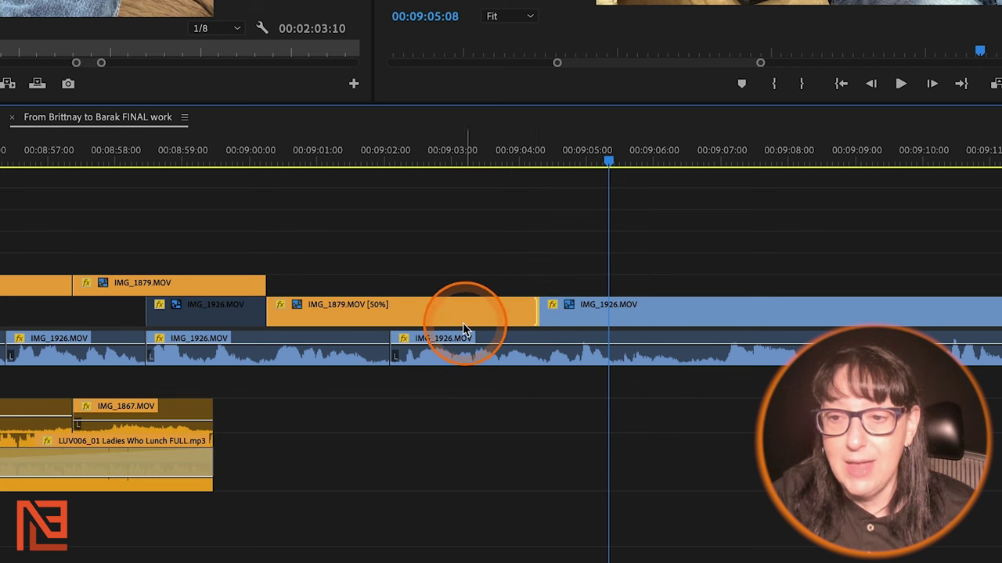
pyautogui.keyDown('ctrl'); pyautogui.click(536, 308); pyautogui.keyUp('ctrl')
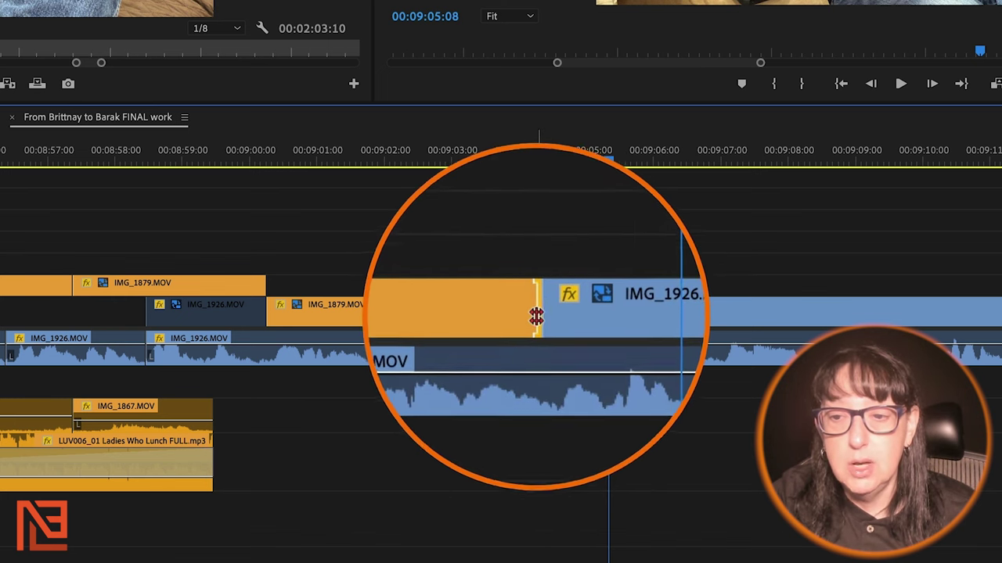
pyautogui.click(535, 324)
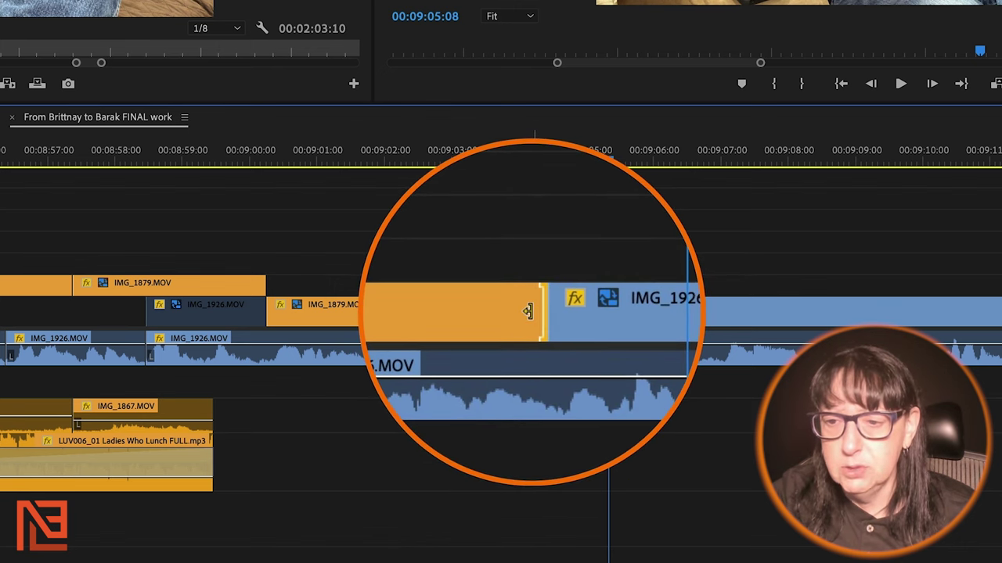
pyautogui.click(539, 314)
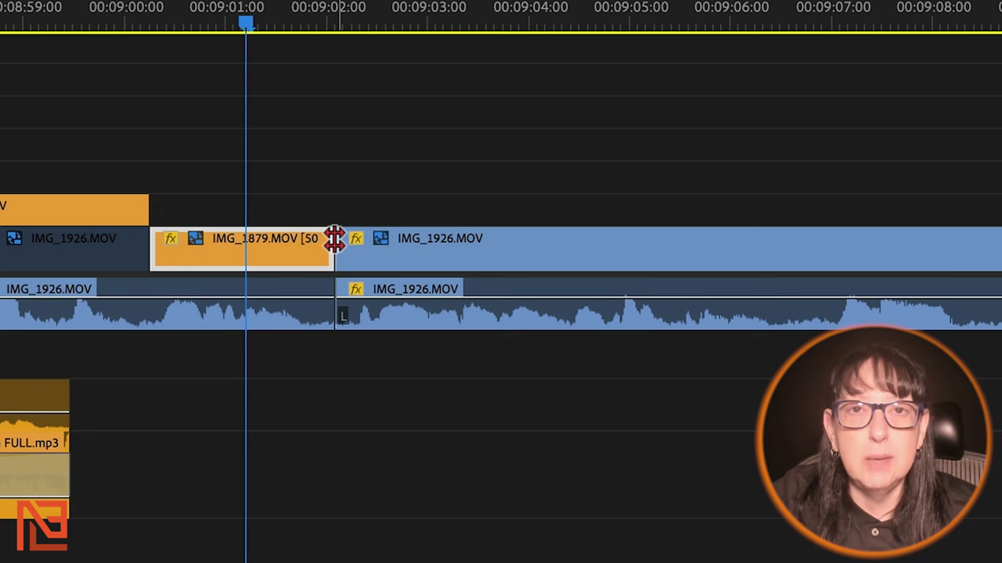
pyautogui.click(419, 244)
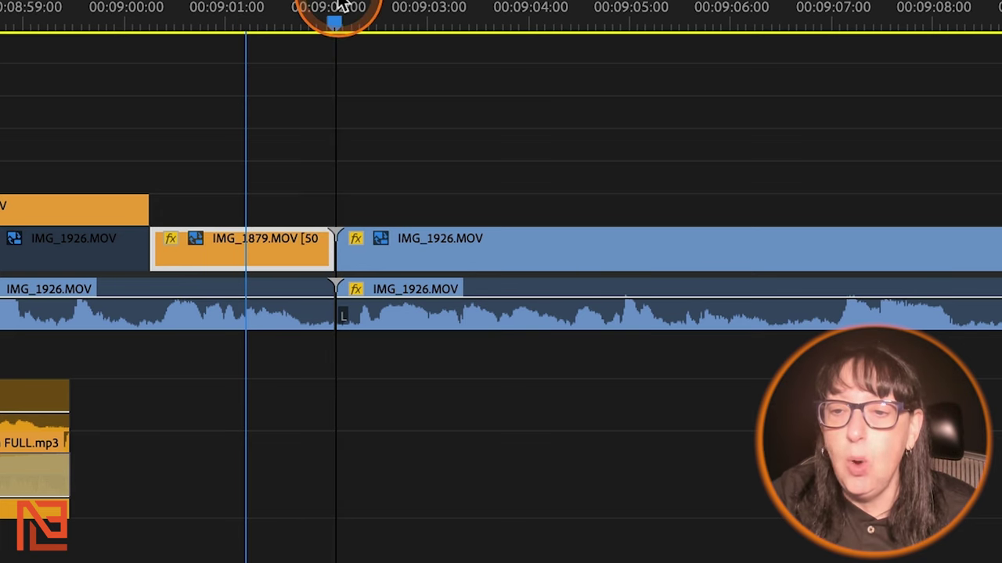
# Step: Park the playhead on the IMG_1879/IMG_1926 cut near 00:09:02:00 and zoom in
pyautogui.moveTo(341, 7); pyautogui.dragTo(364, 11)
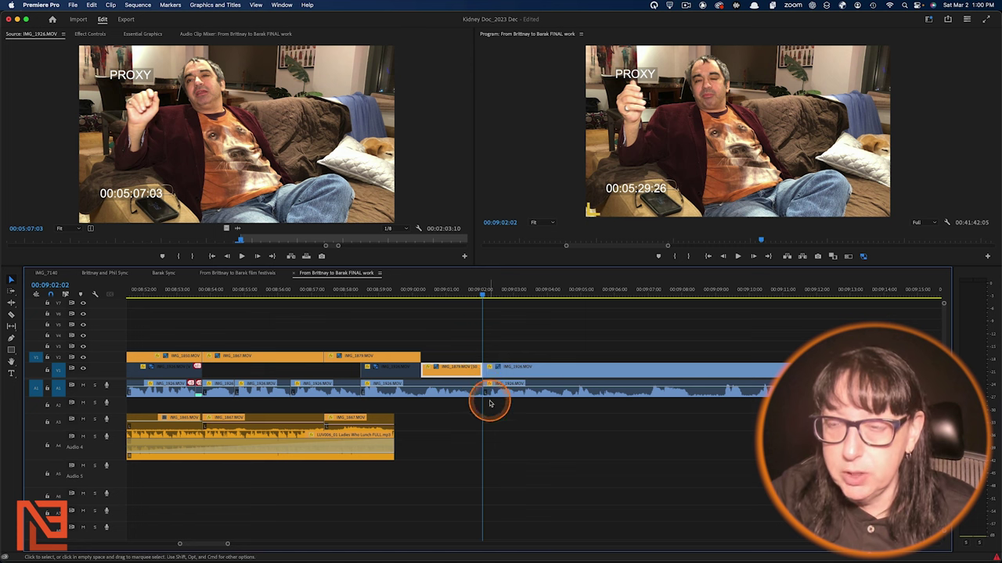
pyautogui.scroll(3, 543, 324)
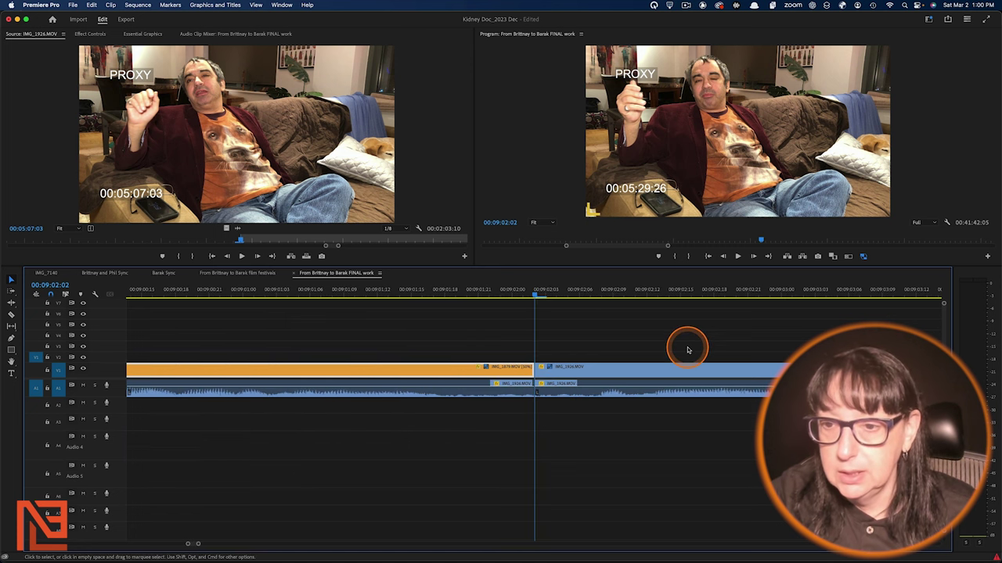
pyautogui.click(689, 78)
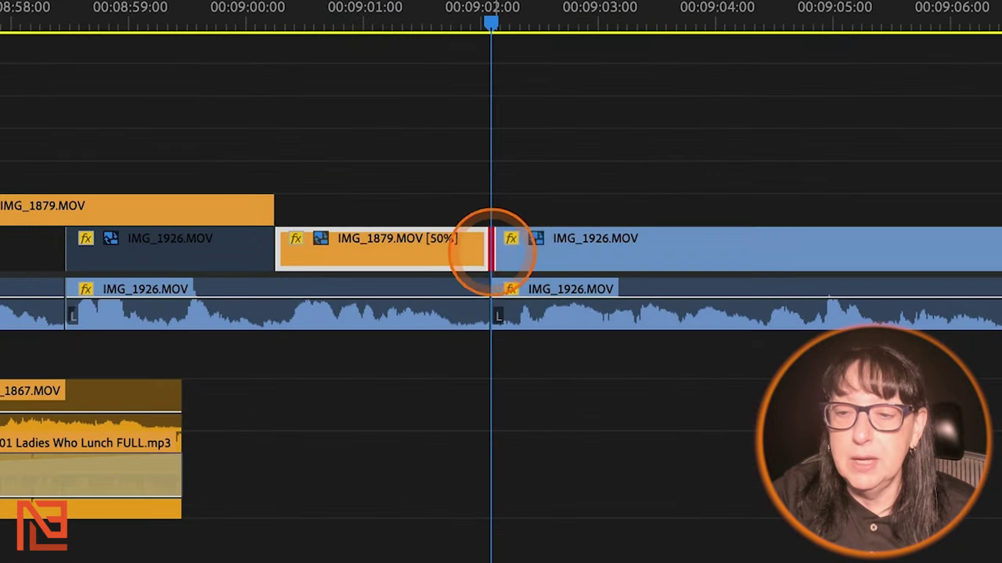
# Step: Roll the cut 2:21 later and extend the selected edit to the playhead with E
pyautogui.moveTo(535, 374); pyautogui.dragTo(646, 357)
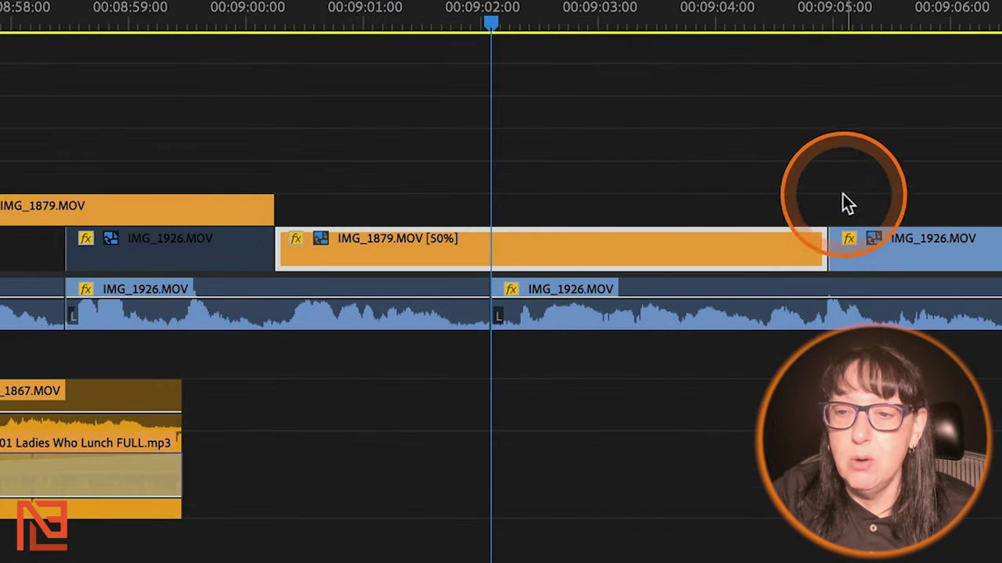
pyautogui.click(826, 243)
pyautogui.press('e')
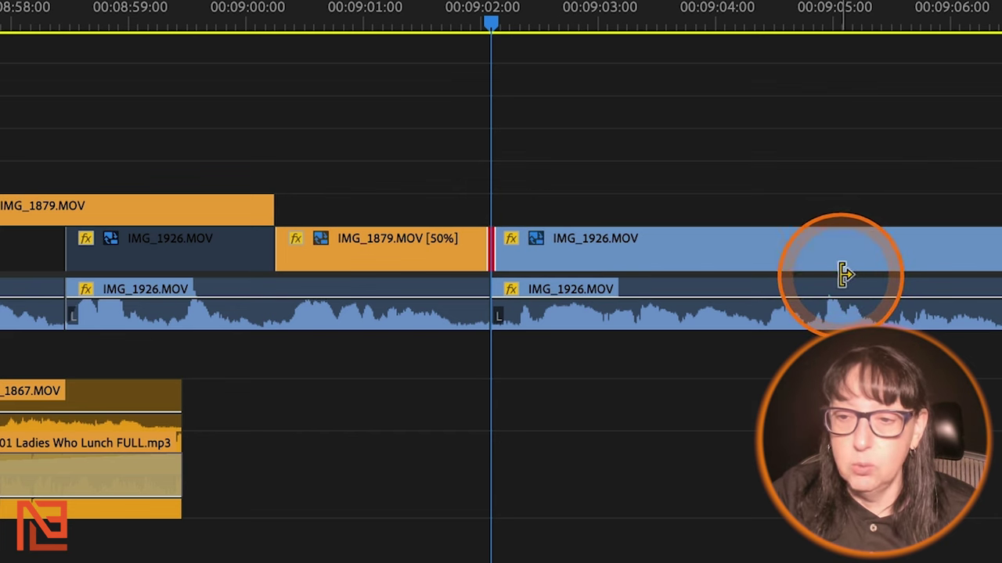
# Step: Ripple-extend IMG_1879 to end at 00:09:04:00, pushing IMG_1926 later, then zoom out
pyautogui.keyDown('ctrl'); pyautogui.click(475, 243); pyautogui.keyUp('ctrl')
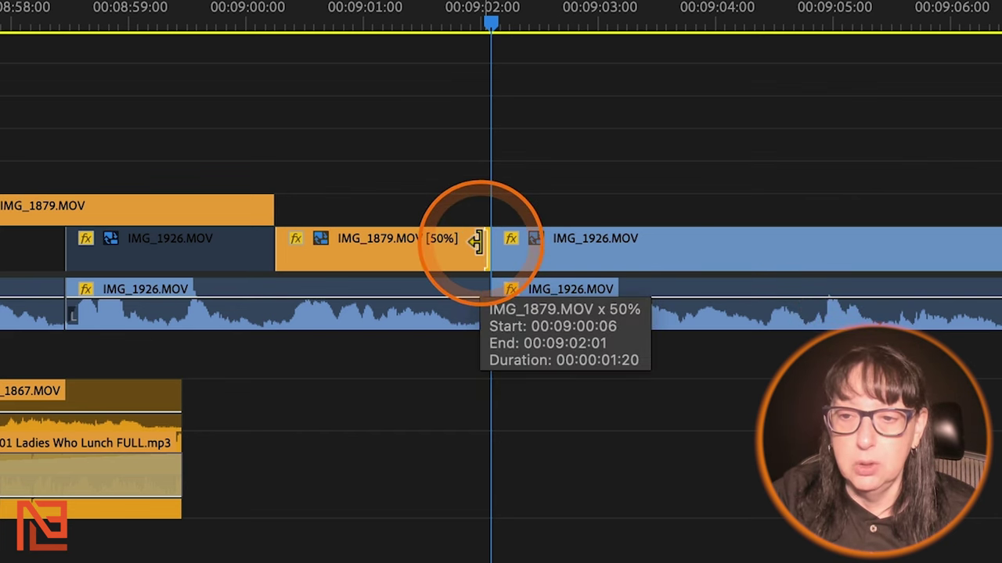
pyautogui.moveTo(475, 243); pyautogui.dragTo(714, 246)
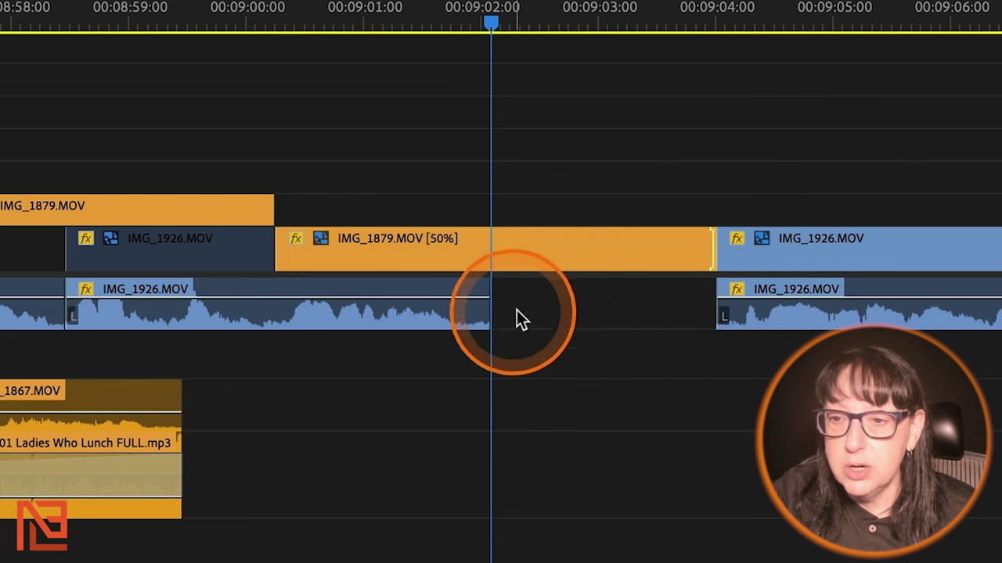
pyautogui.click(717, 23)
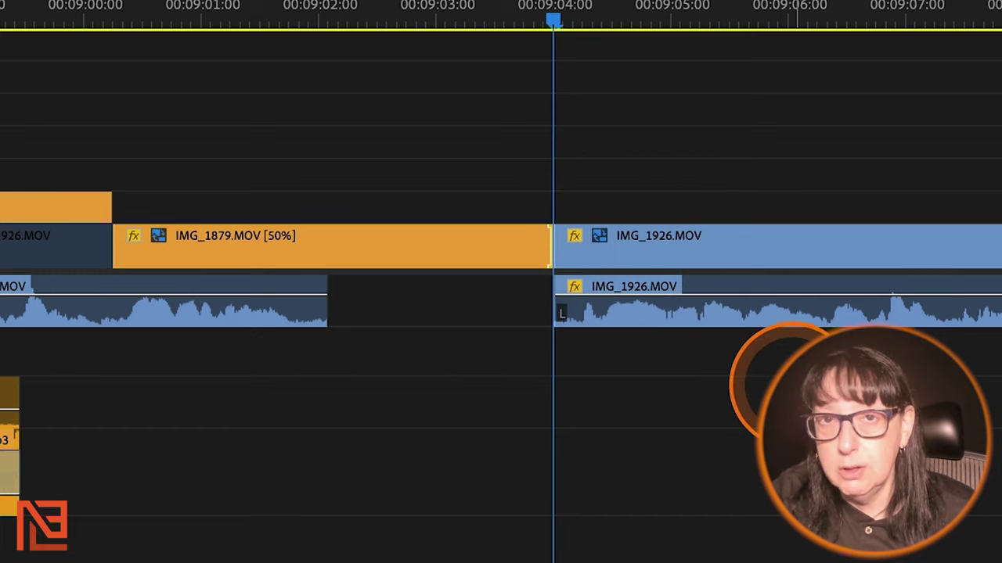
pyautogui.press('-')
pyautogui.press('-')
pyautogui.press('-')
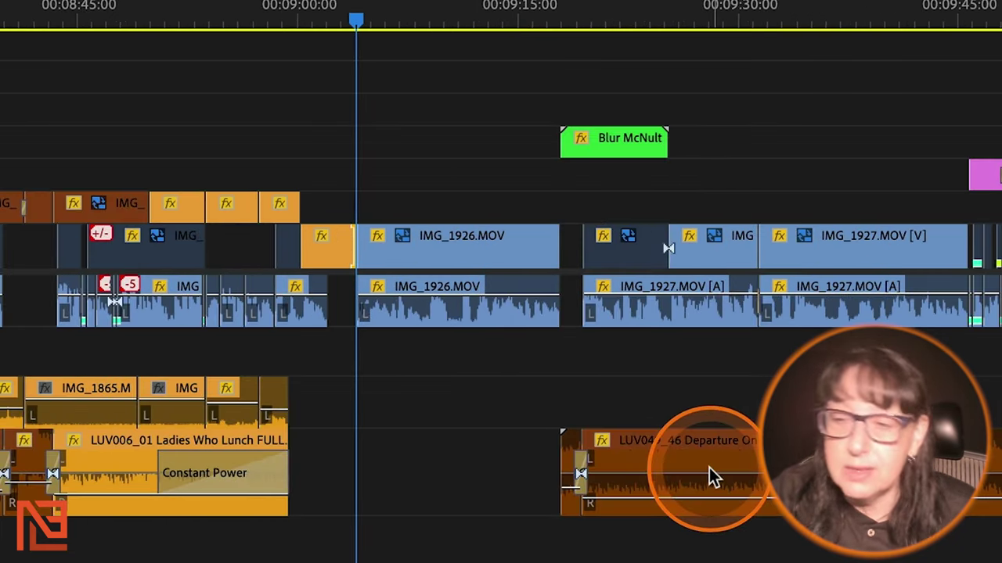
# Step: Ripple-trim IMG_1879's end earlier then 1:08 later, and roll the cut about 2:01 later
pyautogui.press('=')
pyautogui.press('=')
pyautogui.press('=')
pyautogui.press('=')
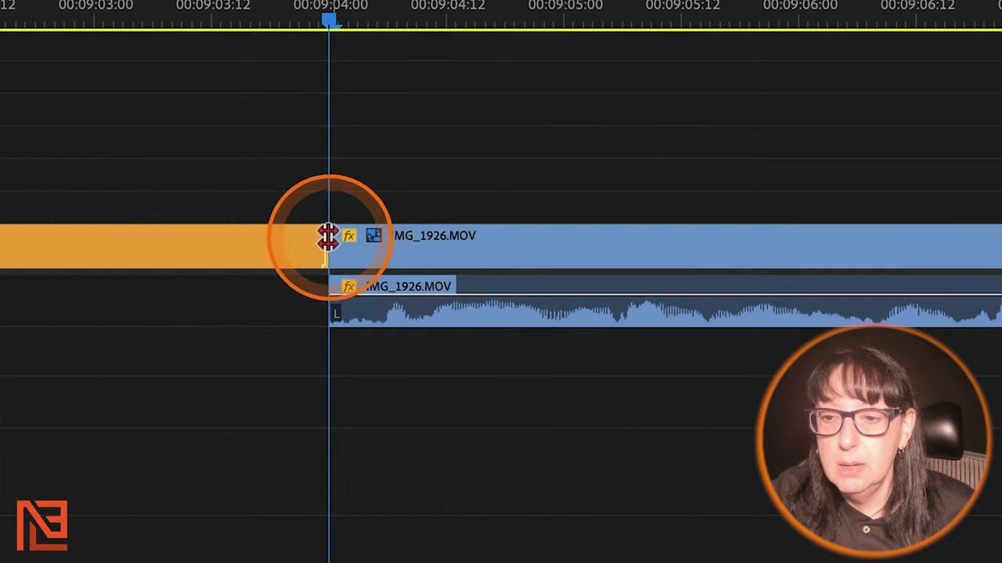
pyautogui.moveTo(313, 233); pyautogui.dragTo(197, 241)
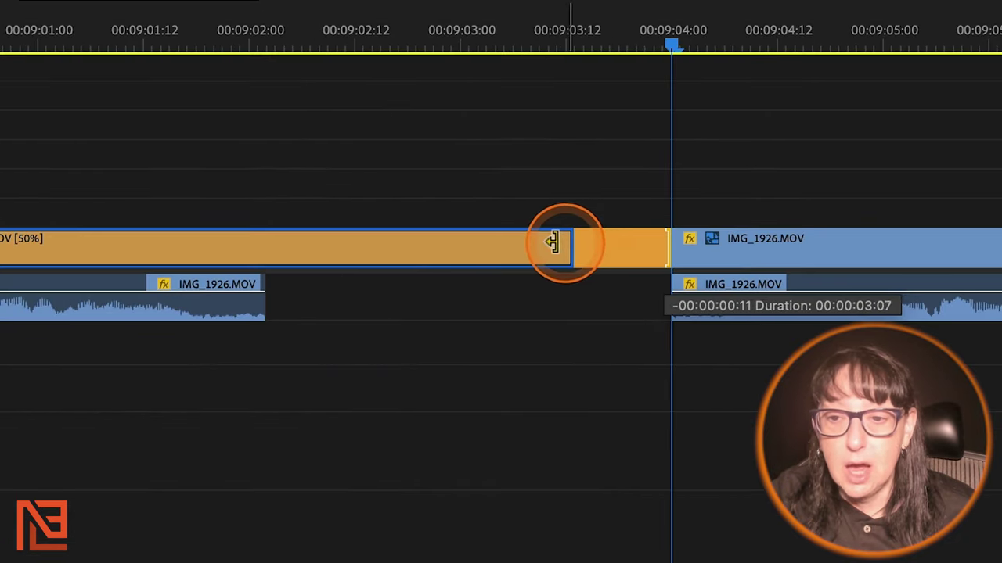
pyautogui.moveTo(553, 242); pyautogui.dragTo(404, 252)
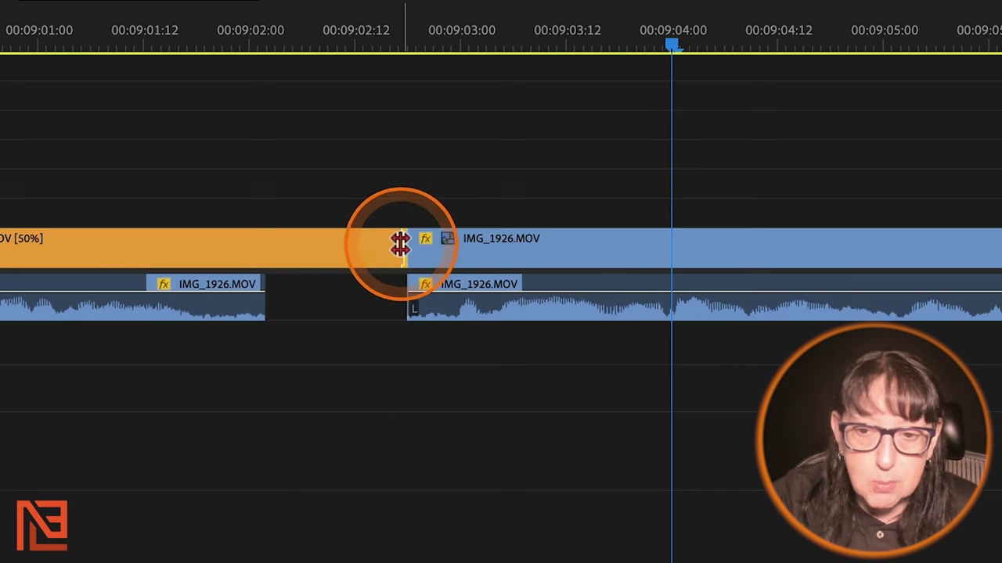
pyautogui.moveTo(398, 242); pyautogui.dragTo(307, 264)
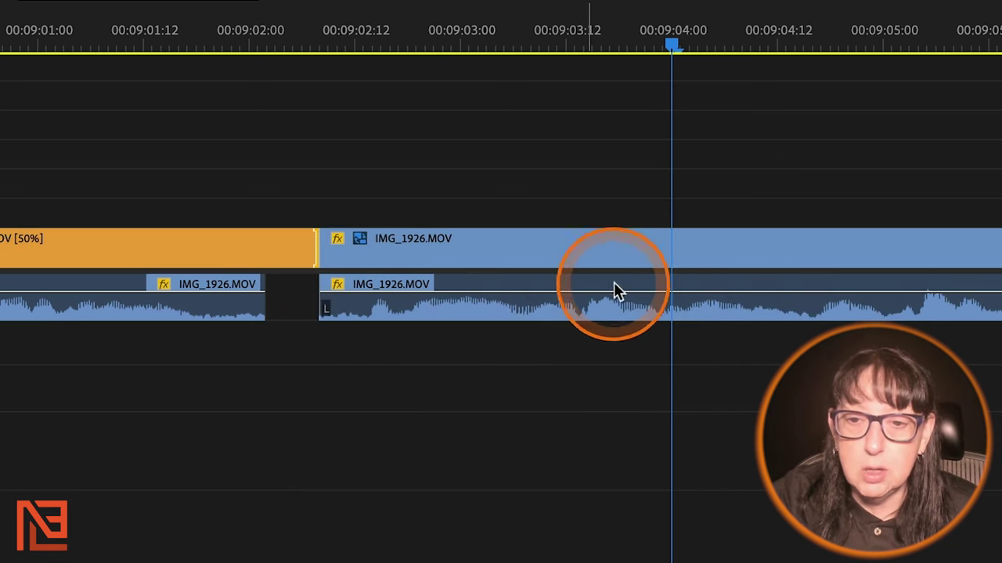
pyautogui.click(319, 244)
pyautogui.moveTo(319, 244); pyautogui.dragTo(759, 243)
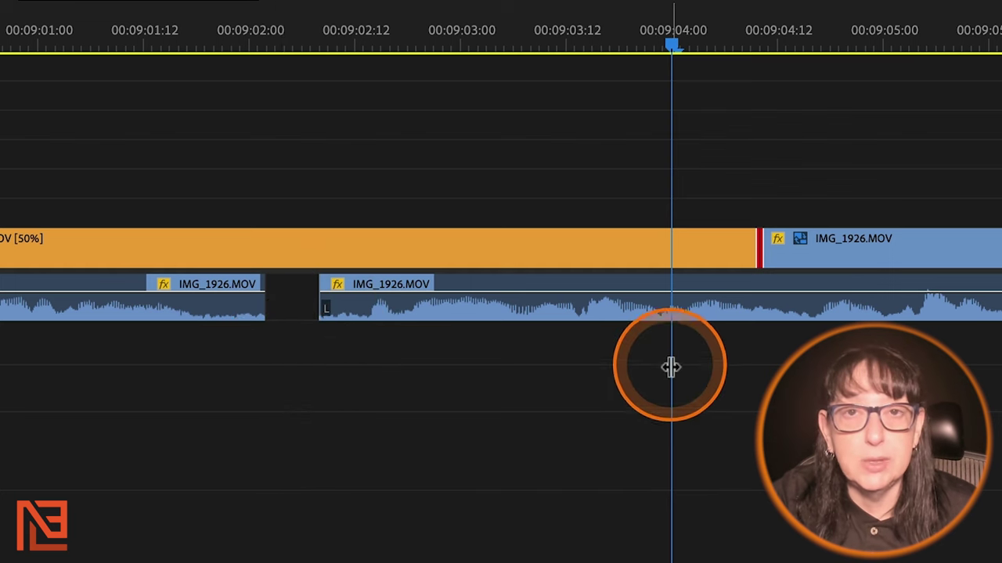
# Step: Undo each trial trim of the IMG_1879/IMG_1926 cut and deselect the edit point
pyautogui.hotkey('ctrl', 'z')
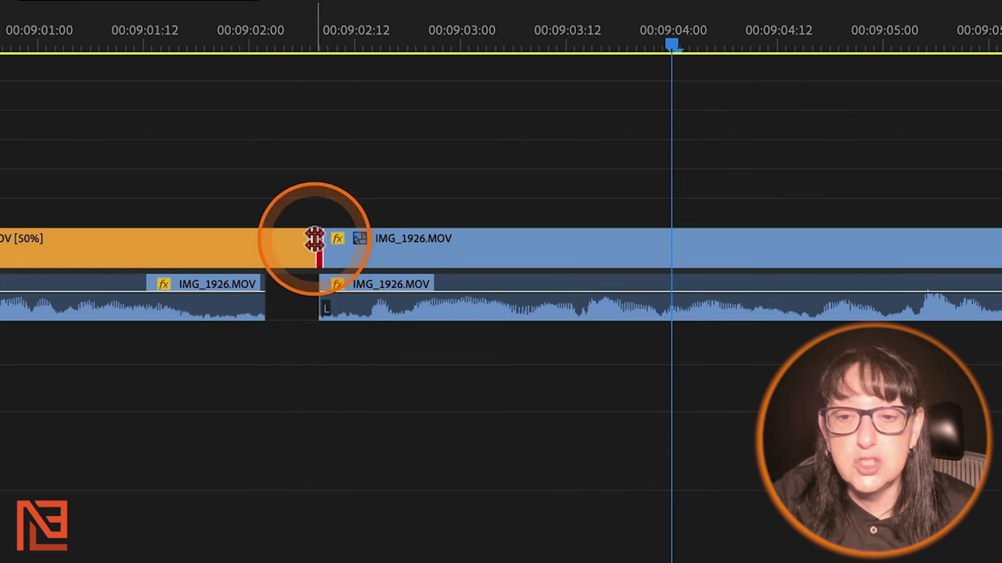
pyautogui.moveTo(311, 239); pyautogui.dragTo(575, 238)
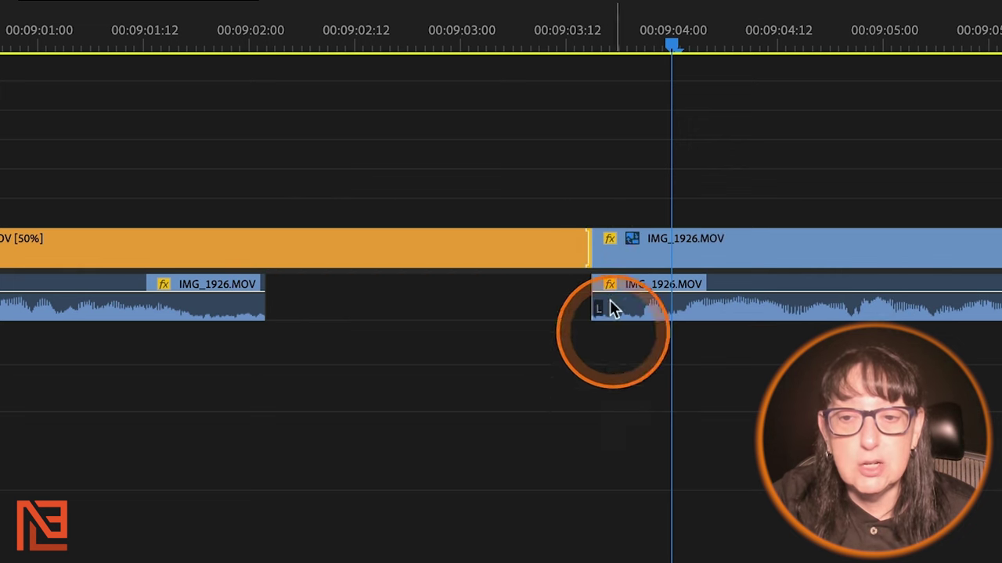
pyautogui.hotkey('ctrl', 'z')
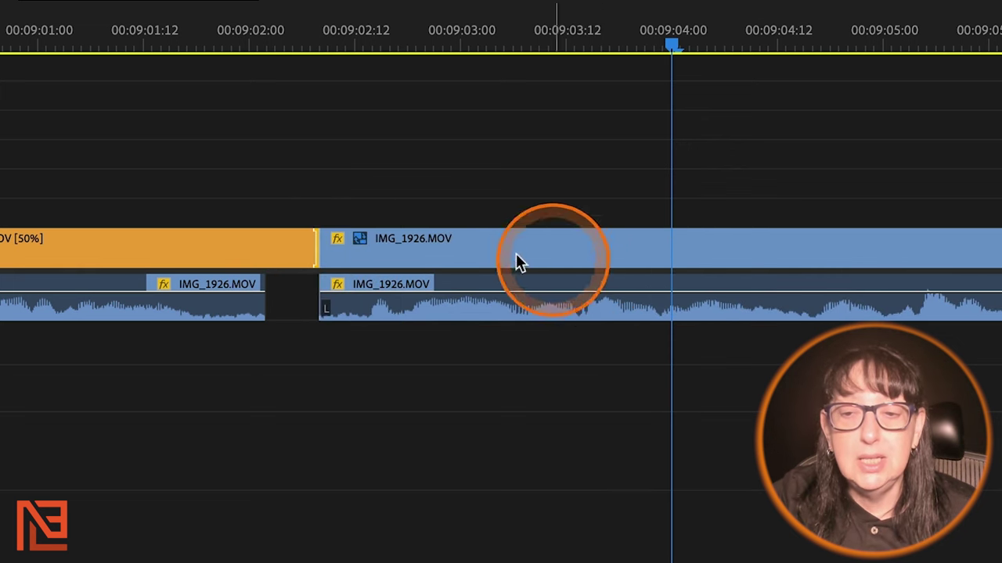
pyautogui.click(432, 251)
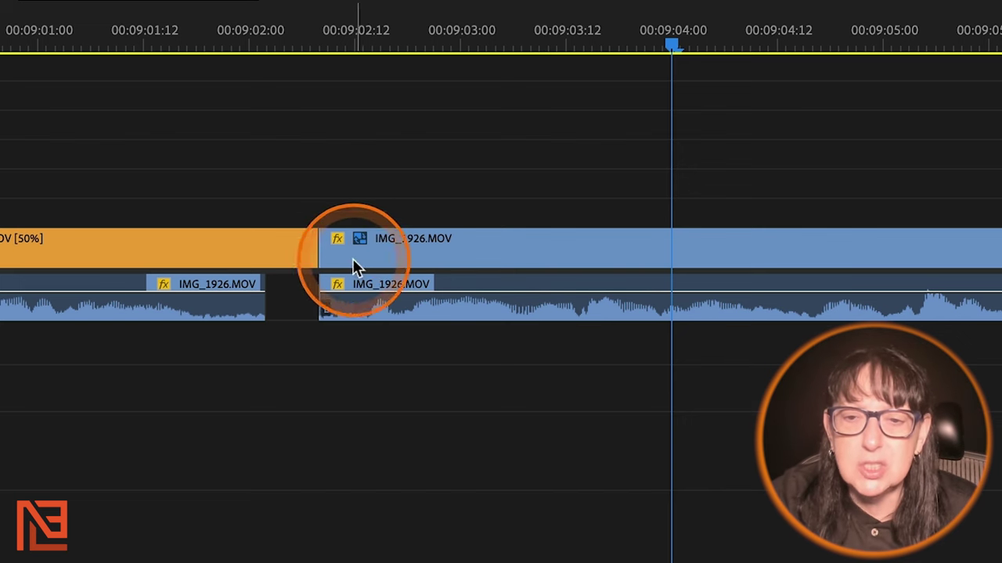
pyautogui.moveTo(320, 244); pyautogui.dragTo(573, 248)
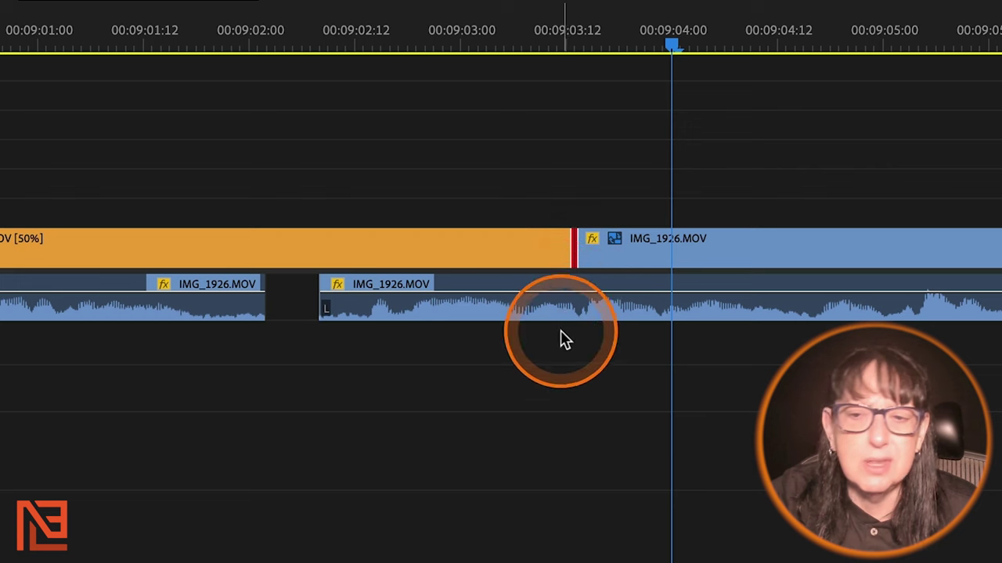
pyautogui.hotkey('ctrl', 'z')
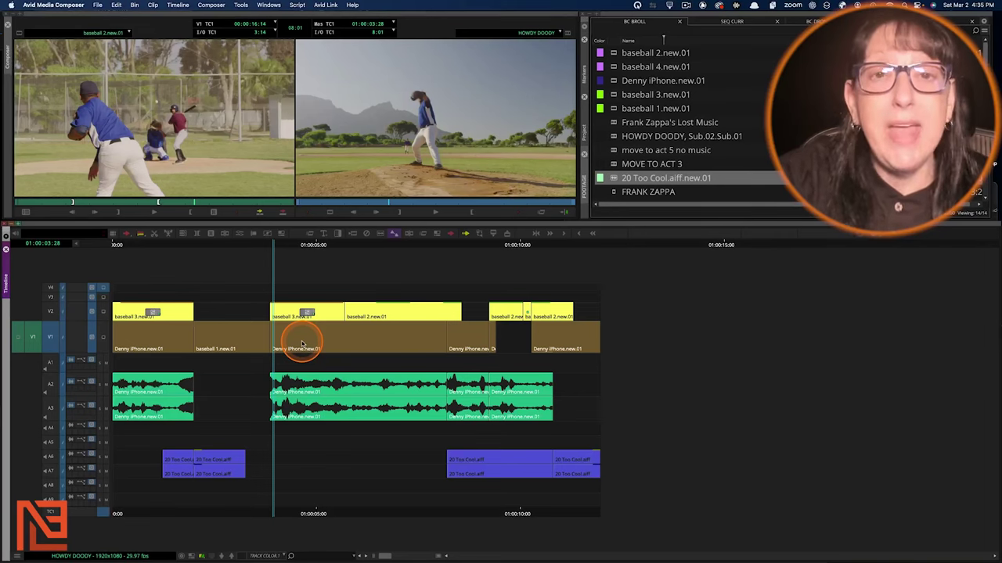
pyautogui.click(318, 342)
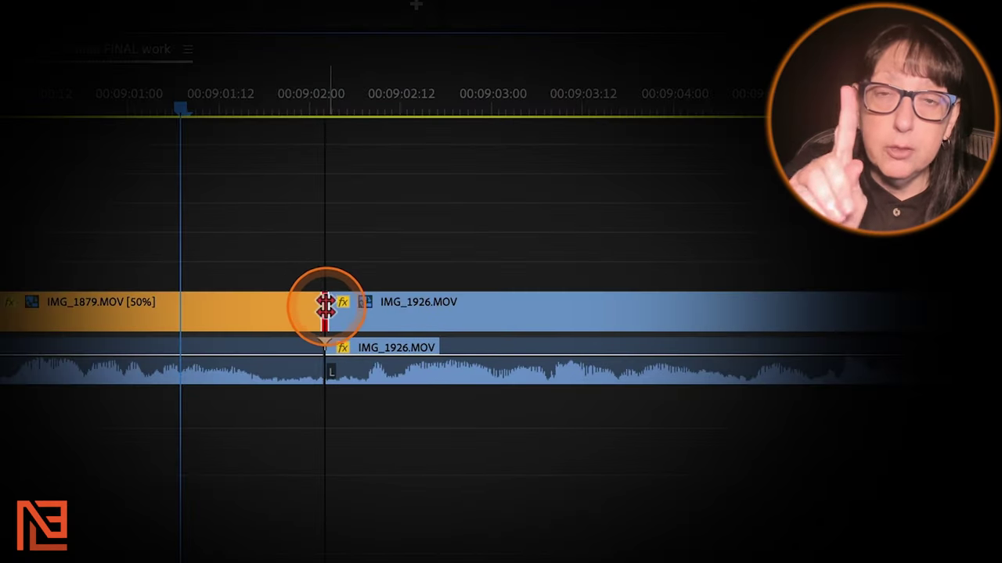
# Step: Extend IMG_1879's out point to about 00:09:03:28 and snap the playhead to that edit
pyautogui.moveTo(325, 307); pyautogui.dragTo(823, 313)
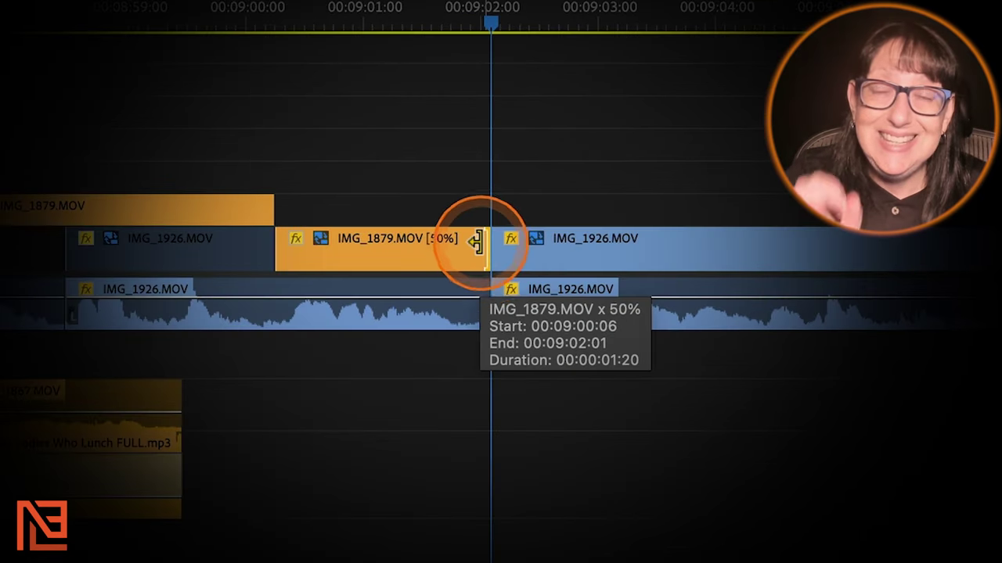
pyautogui.moveTo(479, 242); pyautogui.dragTo(704, 241)
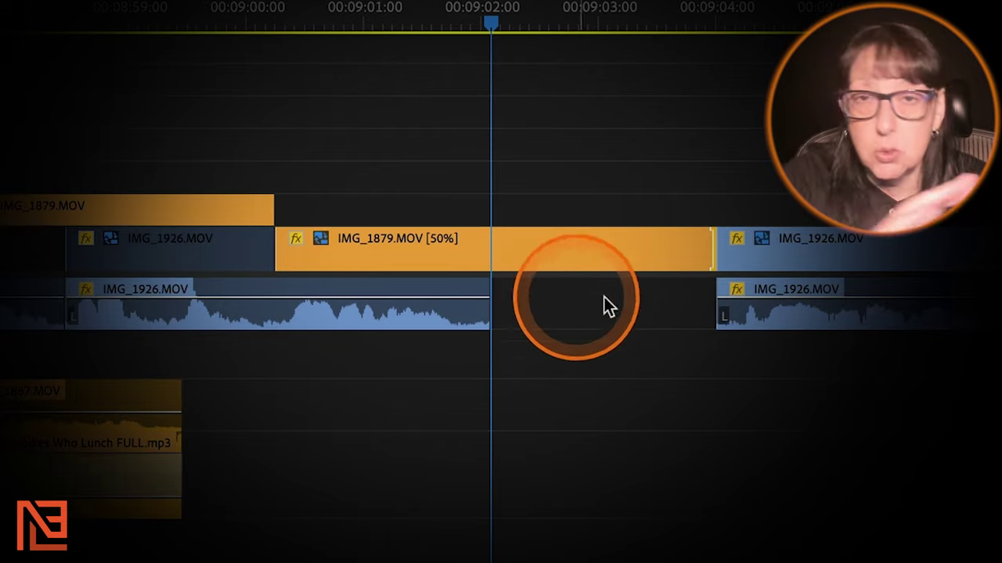
pyautogui.moveTo(747, 30); pyautogui.dragTo(728, 47)
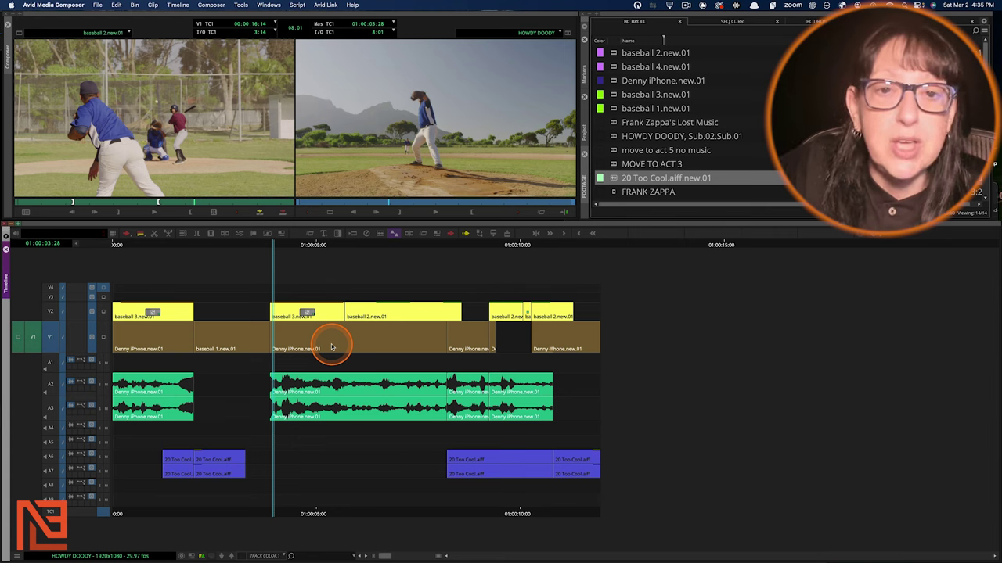
pyautogui.click(355, 272)
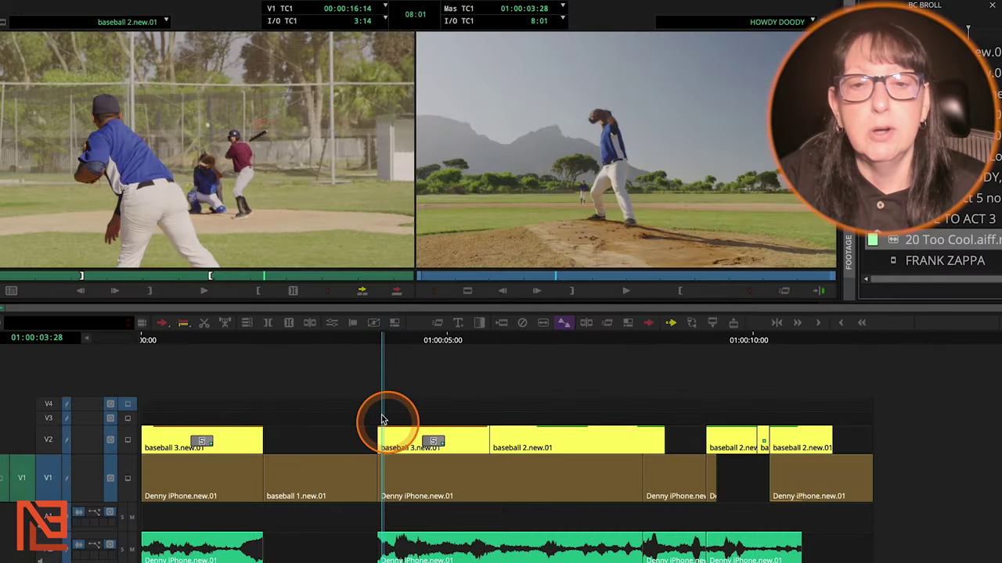
# Step: Make the source monitor active and cue a frame in the baseball 2 clip
pyautogui.click(207, 243)
pyautogui.click(175, 275)
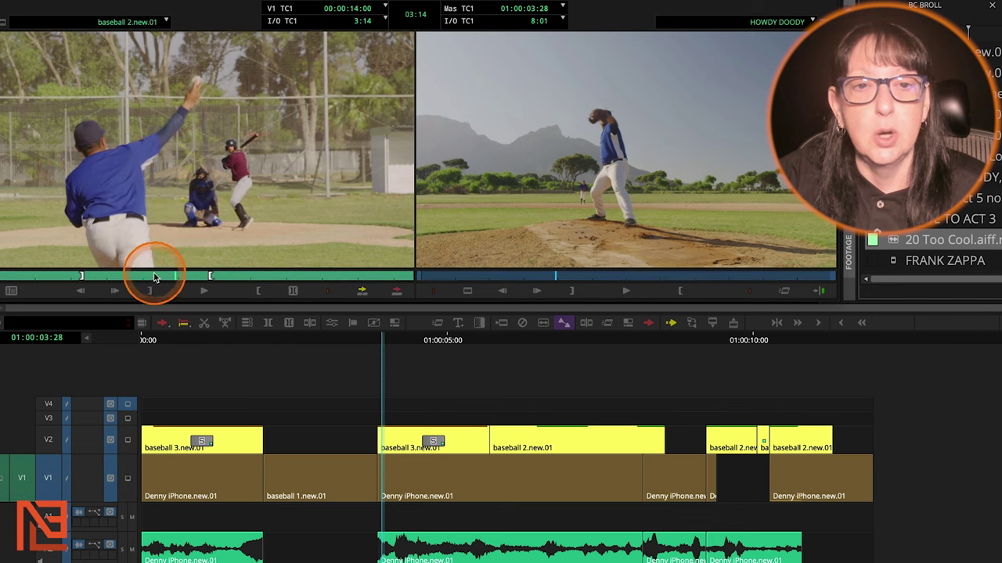
pyautogui.click(485, 487)
# Step: Mark In at 01:00:04:25 and Out at 01:00:07:11 over the Denny clip on V1
pyautogui.click(469, 483)
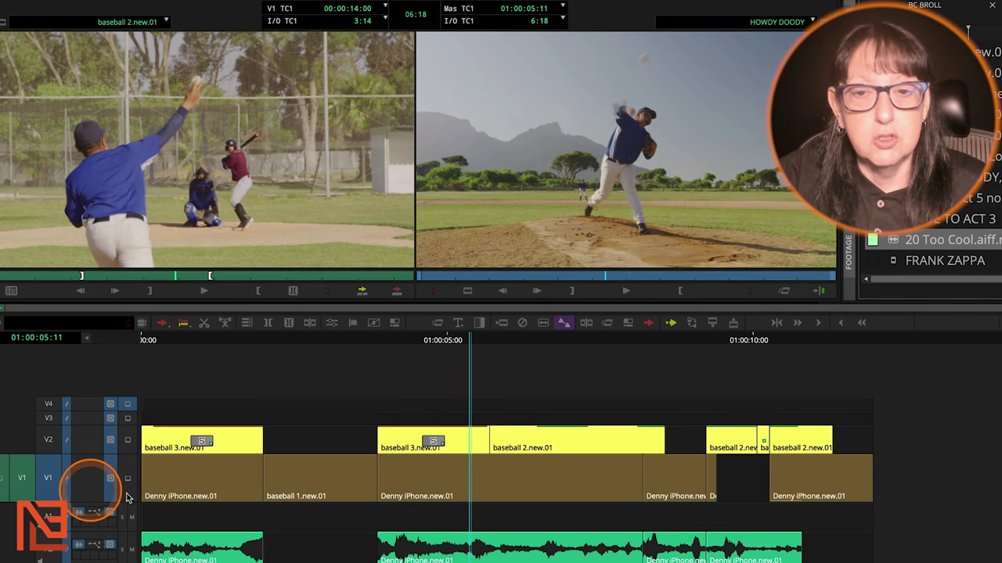
pyautogui.click(443, 487)
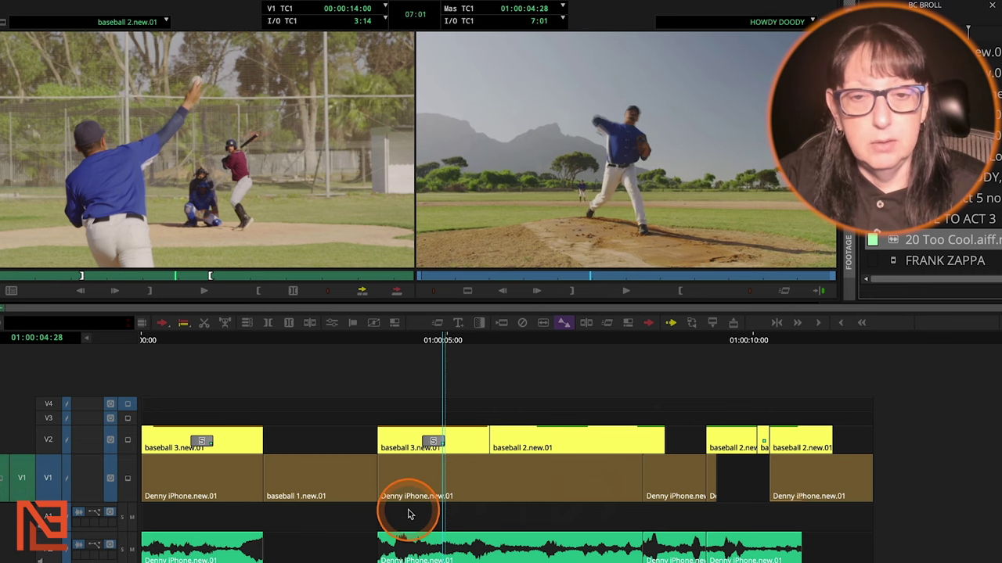
pyautogui.moveTo(264, 508); pyautogui.dragTo(302, 509)
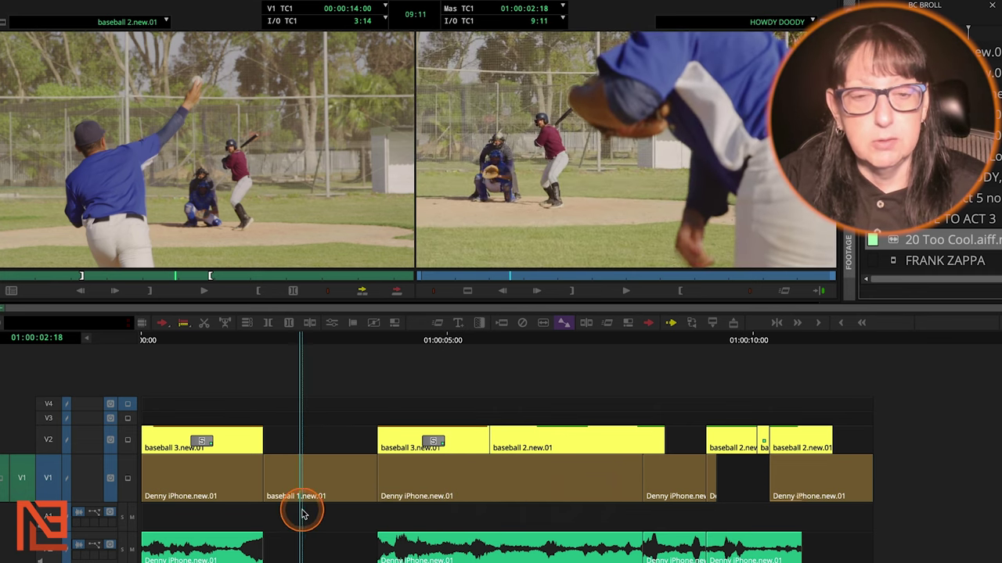
pyautogui.click(436, 507)
pyautogui.press('i')
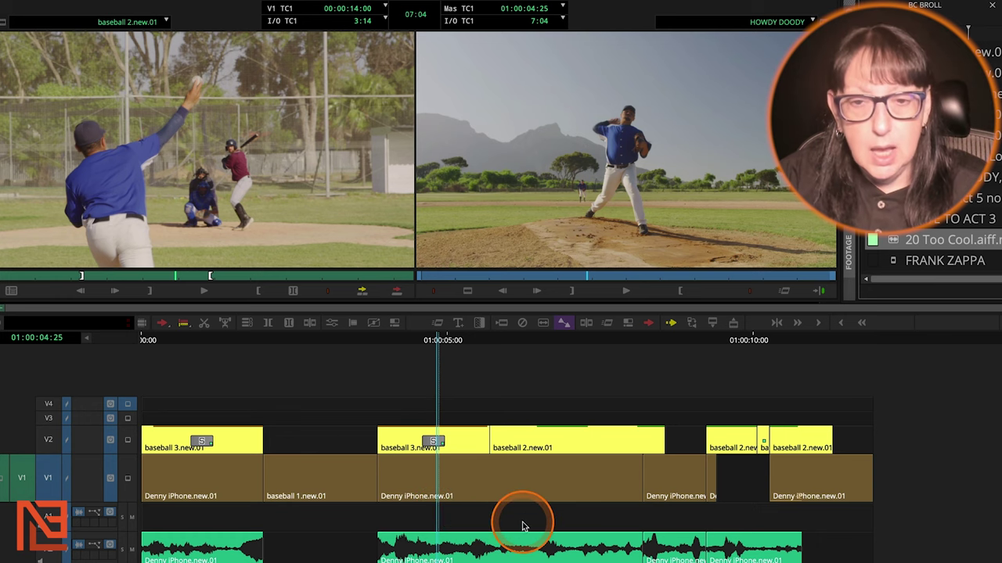
pyautogui.click(592, 487)
pyautogui.press('o')
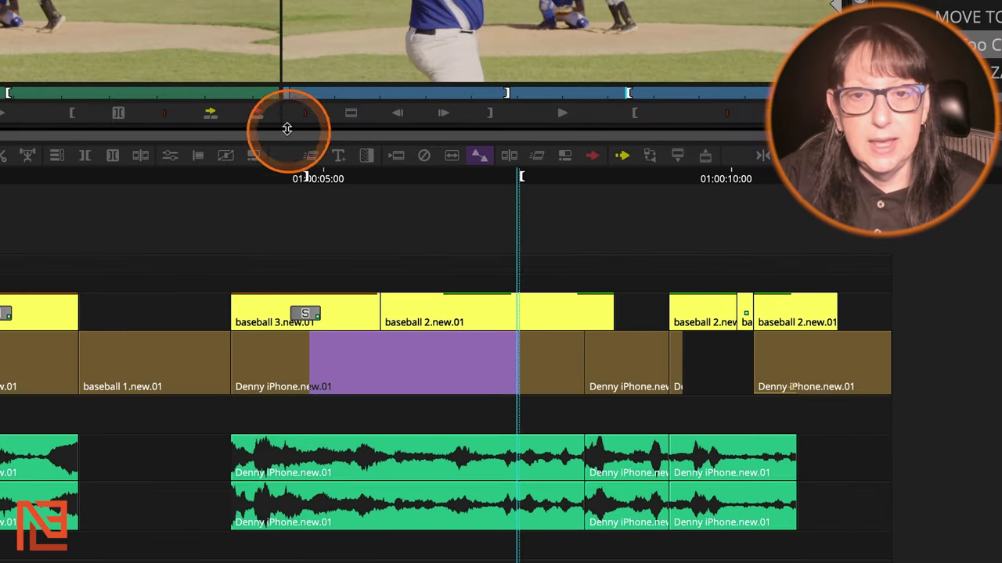
pyautogui.click(396, 290)
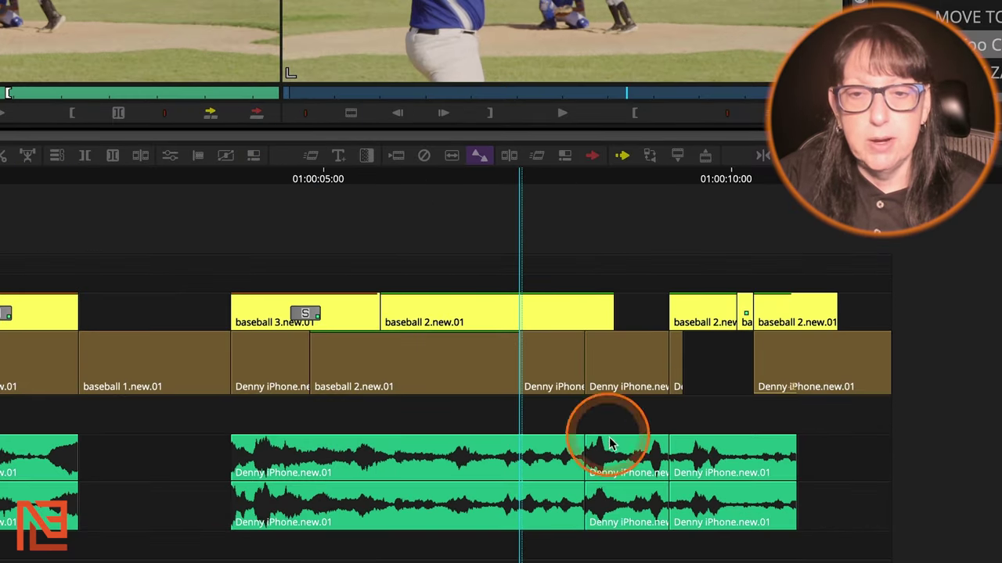
pyautogui.hotkey('ctrl', 'z')
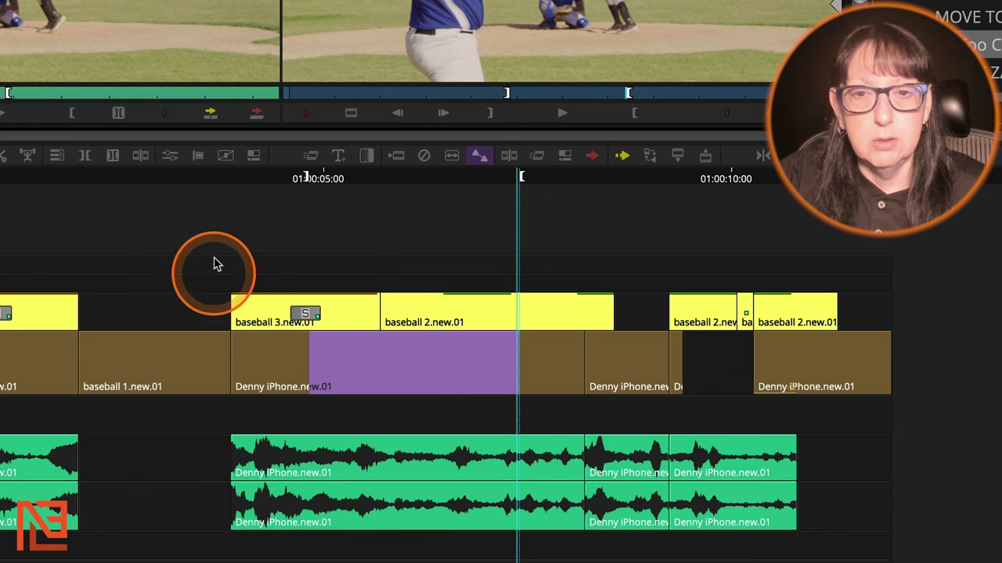
pyautogui.click(211, 118)
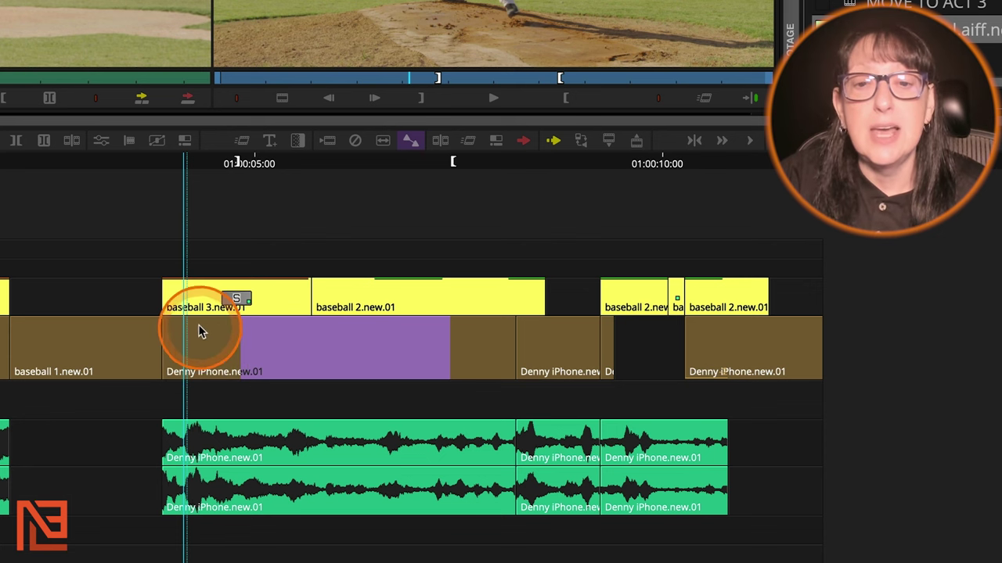
# Step: After scrubbing the sequence position, patch the source video track onto record track V2
pyautogui.click(154, 343)
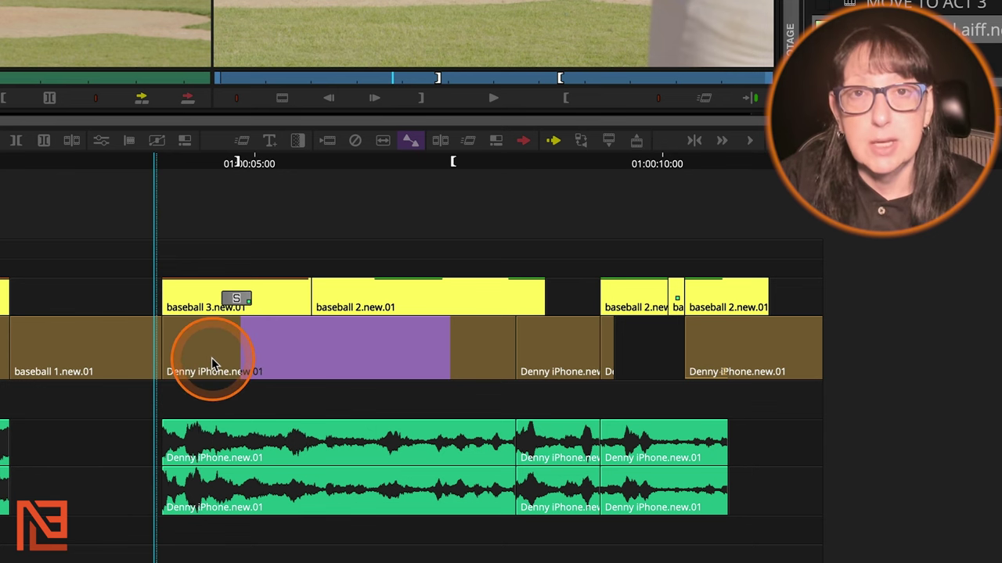
pyautogui.click(165, 343)
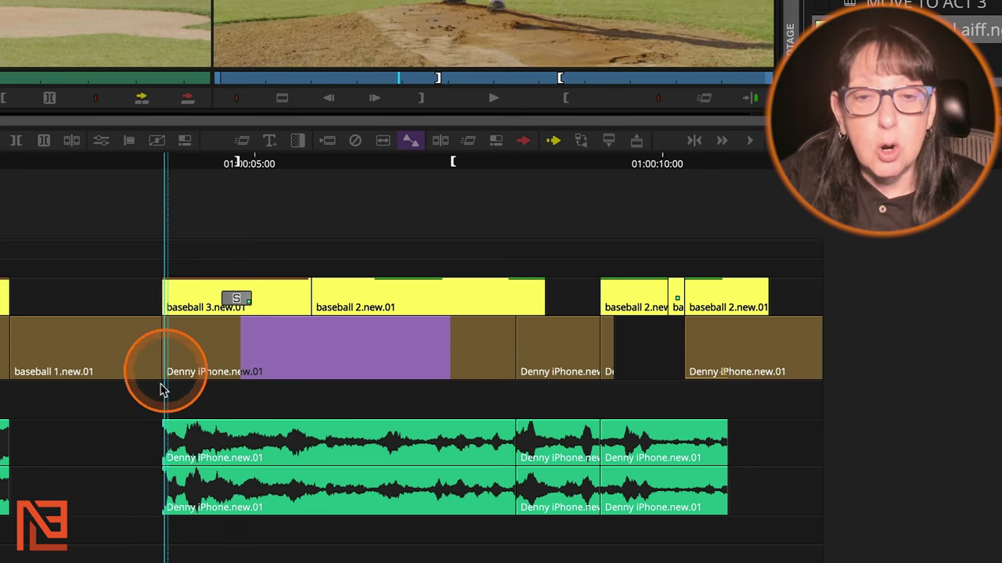
pyautogui.click(159, 332)
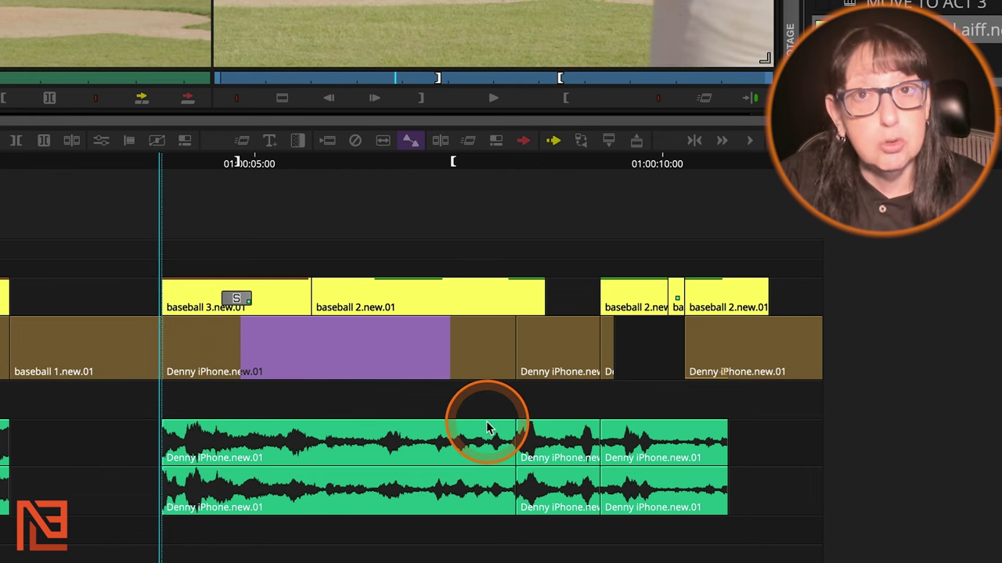
pyautogui.click(504, 348)
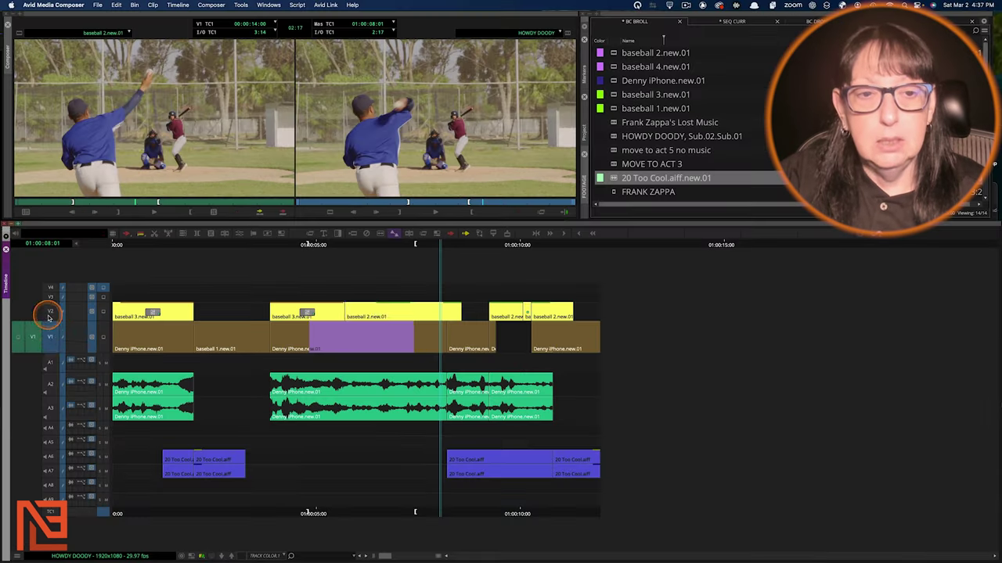
pyautogui.click(55, 338)
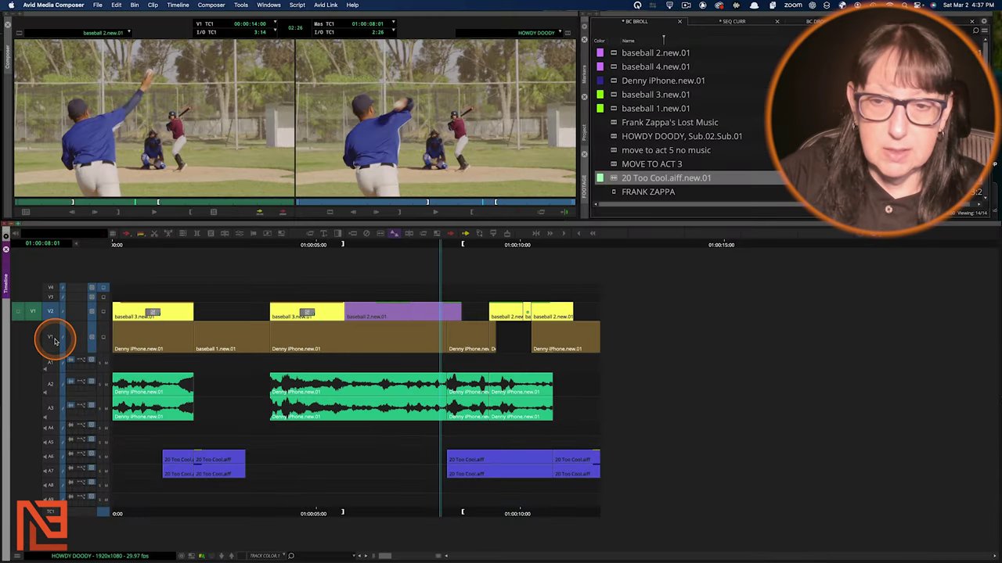
# Step: Lift the marked baseball 2 range off V2 and clear the In and Out marks
pyautogui.press('a')
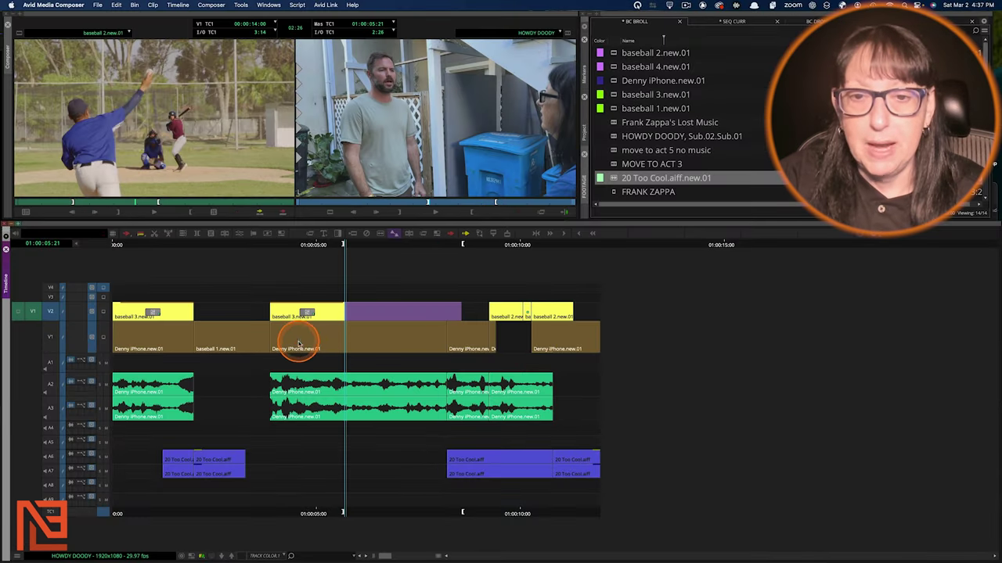
pyautogui.click(297, 344)
pyautogui.press('g')
# Step: Zoom the timeline in and out, then scrub across the cut into the backyard shot
pyautogui.press('super+bracketright')
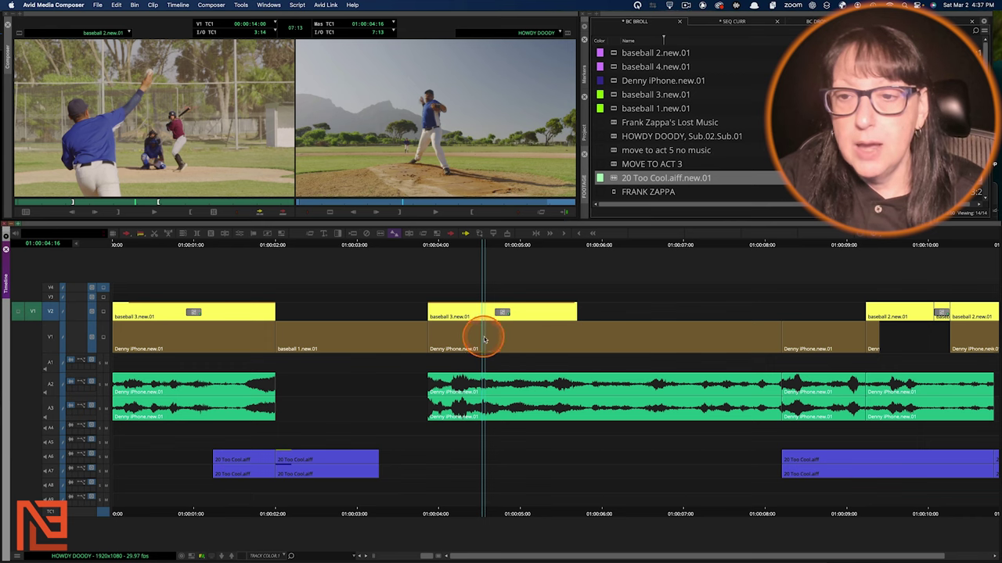
pyautogui.press('super+bracketleft')
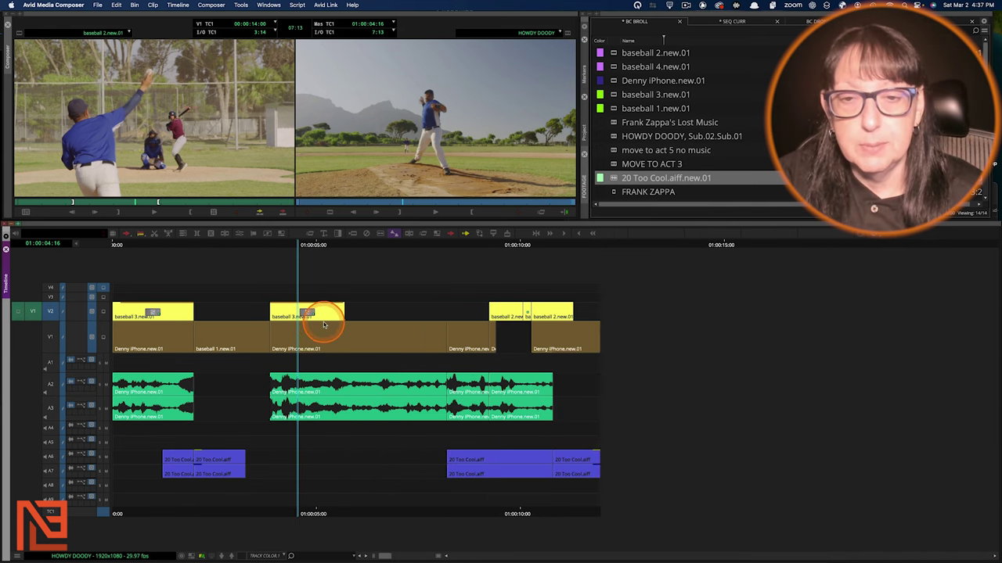
pyautogui.moveTo(323, 322); pyautogui.dragTo(319, 345)
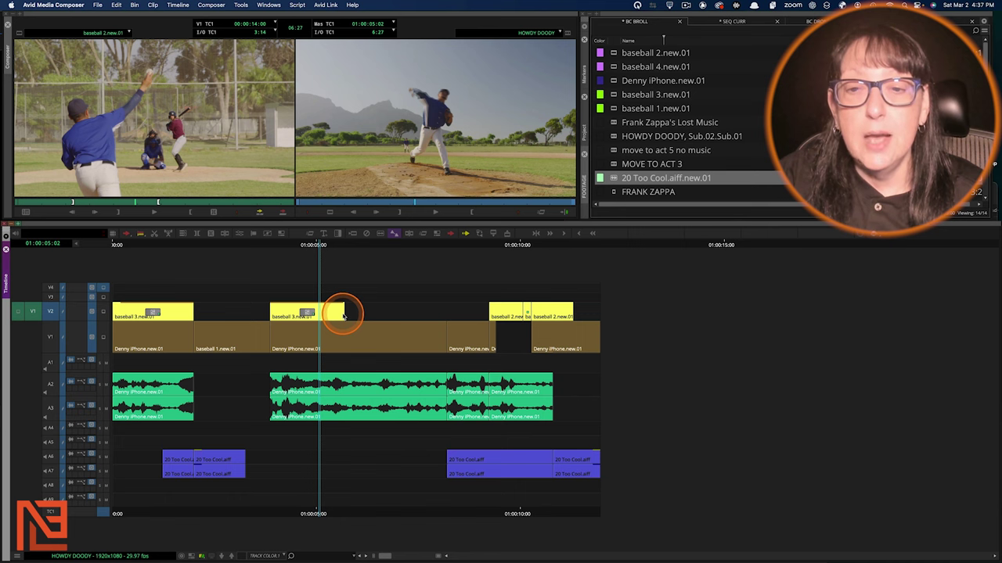
pyautogui.moveTo(343, 315); pyautogui.dragTo(367, 349)
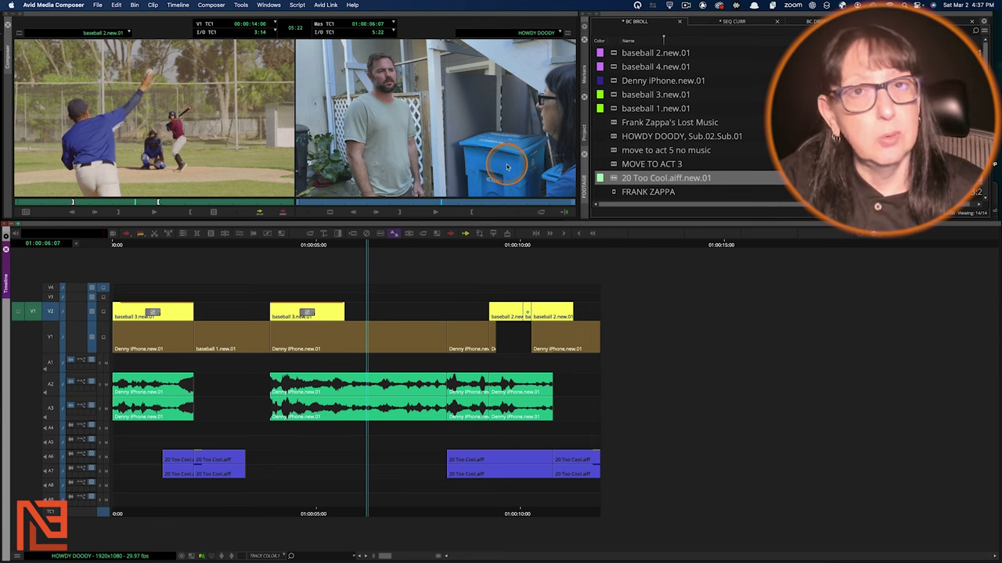
pyautogui.moveTo(339, 351); pyautogui.dragTo(365, 356)
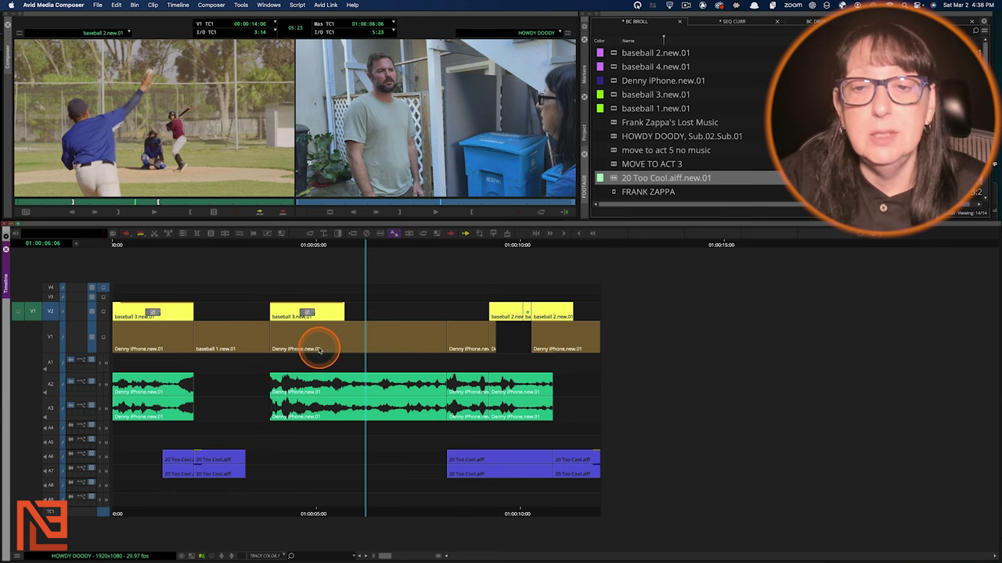
# Step: Scrub across the cut to 01:00:06:09, then open the Command Palette with Cmd+3
pyautogui.moveTo(311, 344); pyautogui.dragTo(357, 347)
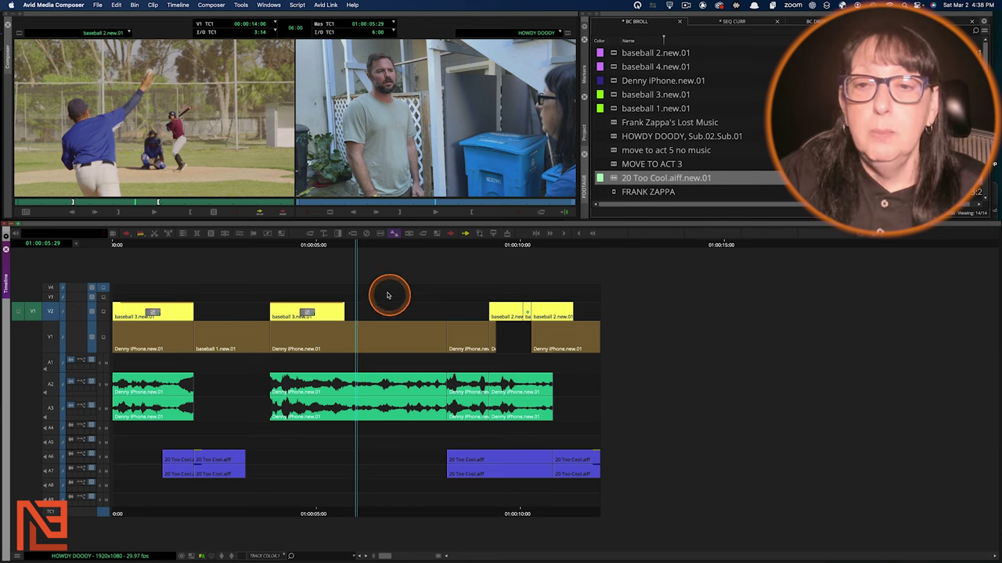
pyautogui.moveTo(308, 315); pyautogui.dragTo(371, 331)
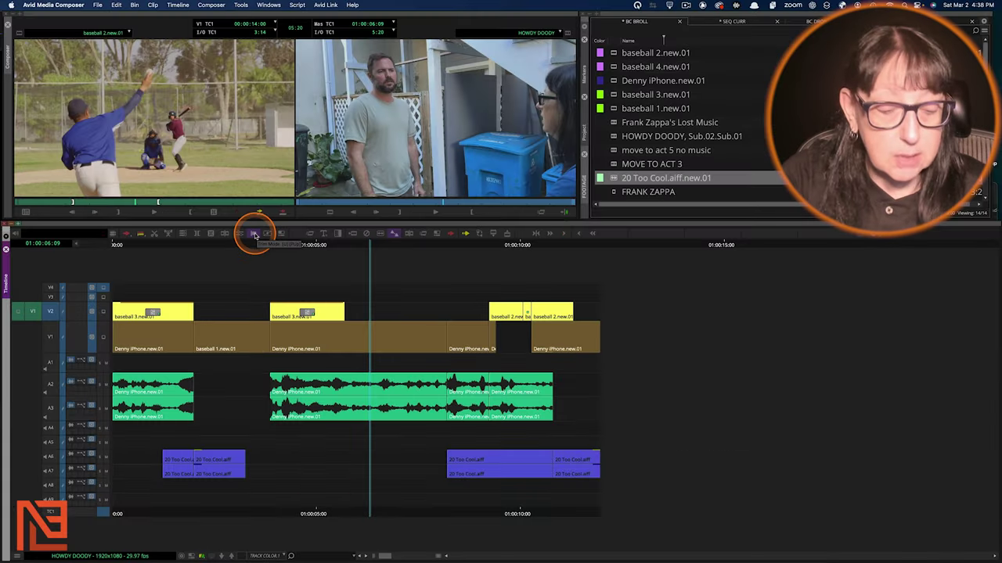
pyautogui.press('super+3')
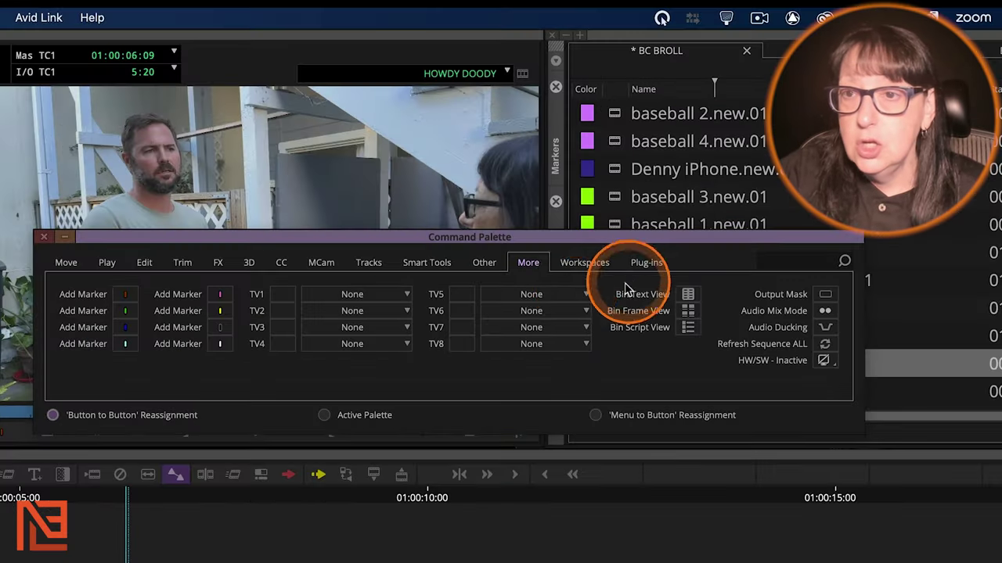
# Step: Map Trim Mode from the palette's Other tab onto a timeline button, close the palette, and try it
pyautogui.click(187, 263)
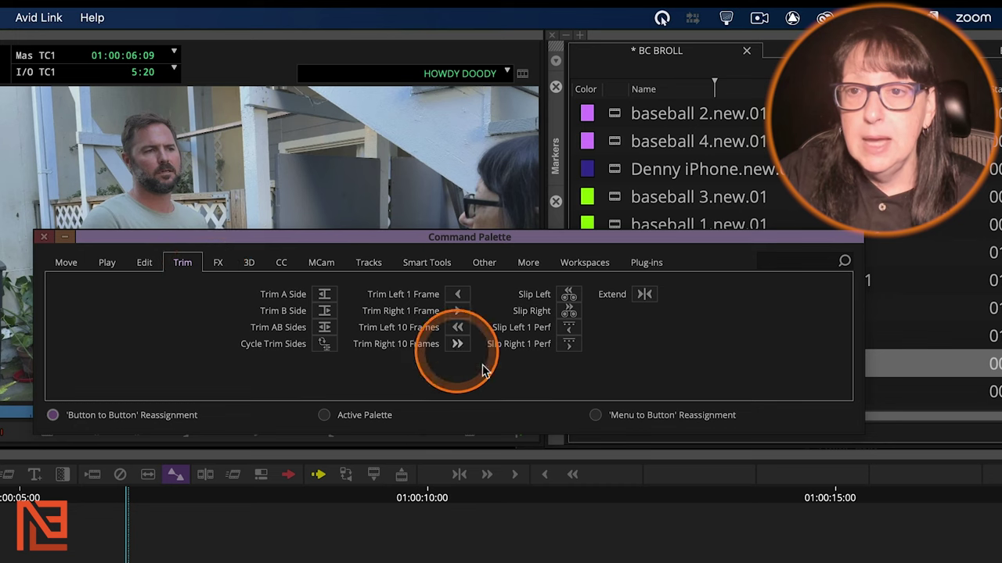
pyautogui.click(484, 263)
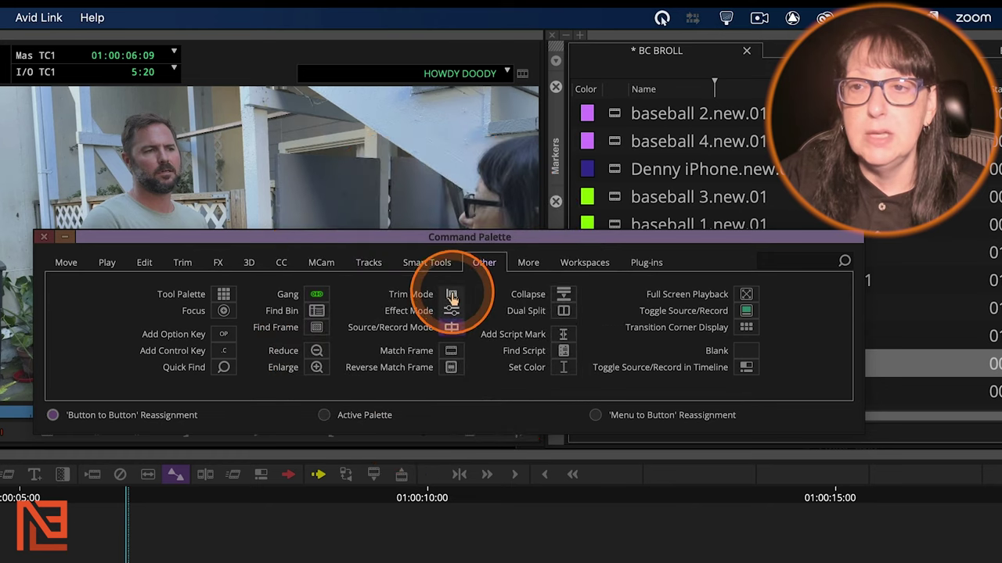
pyautogui.moveTo(452, 294); pyautogui.dragTo(364, 355)
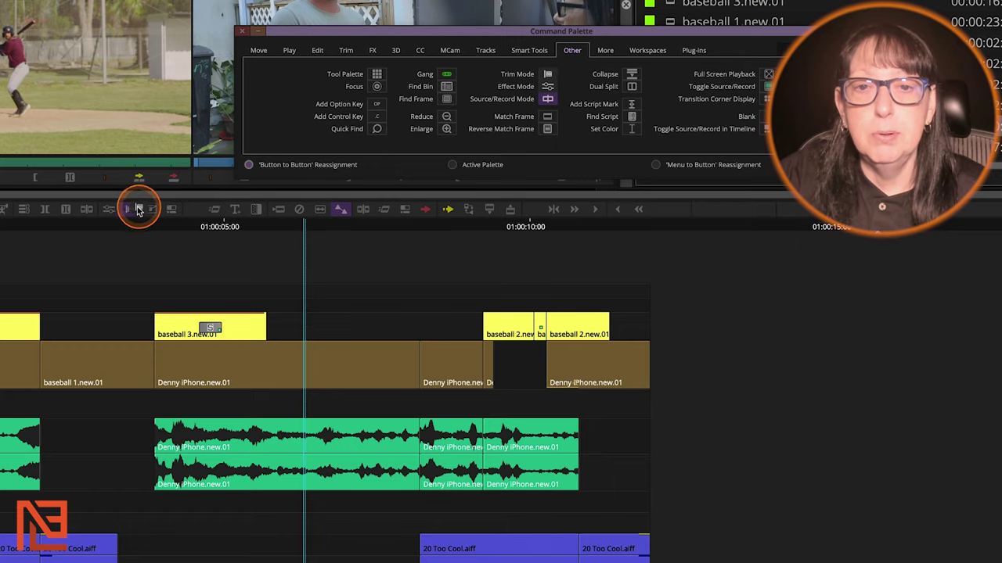
pyautogui.click(135, 209)
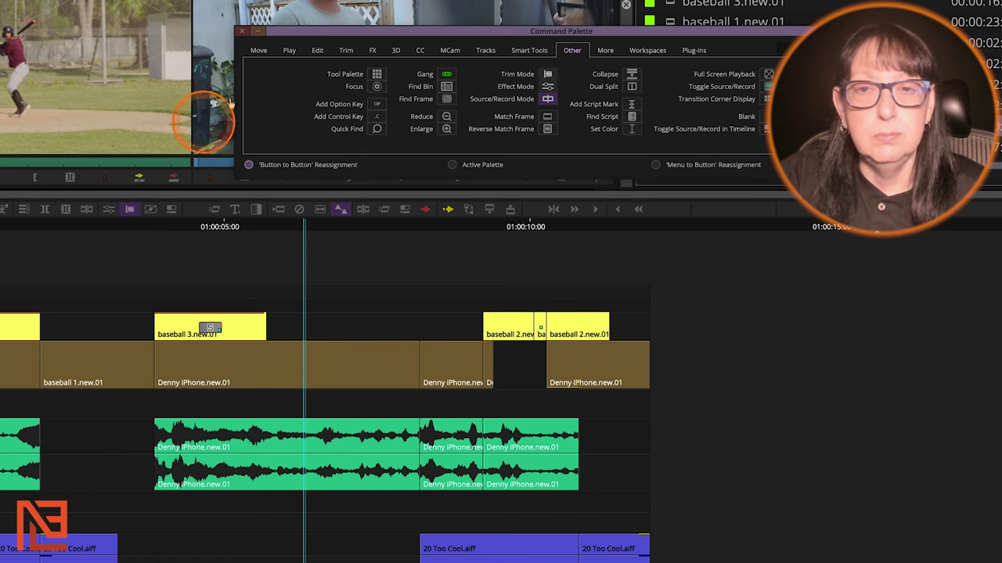
pyautogui.click(239, 31)
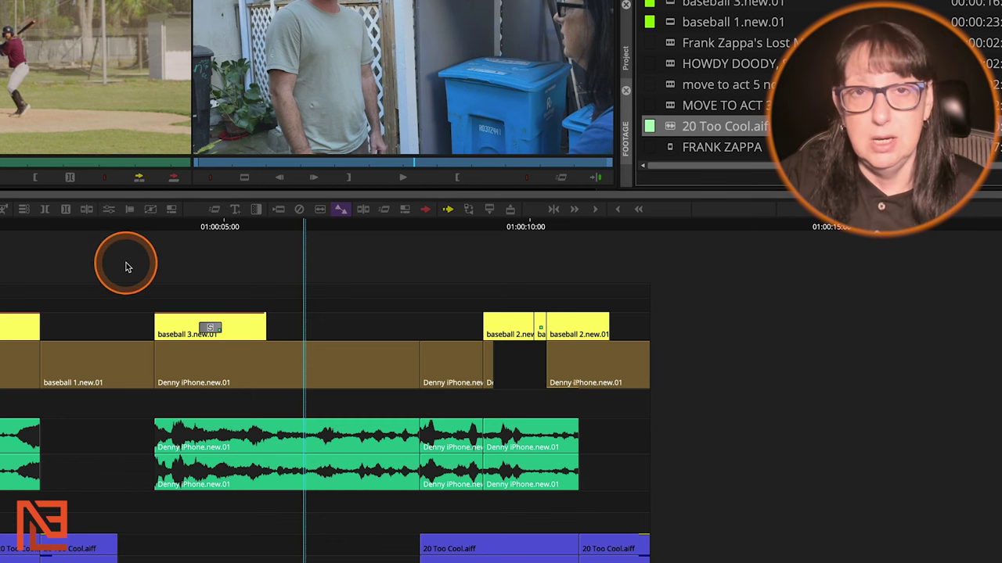
pyautogui.click(130, 210)
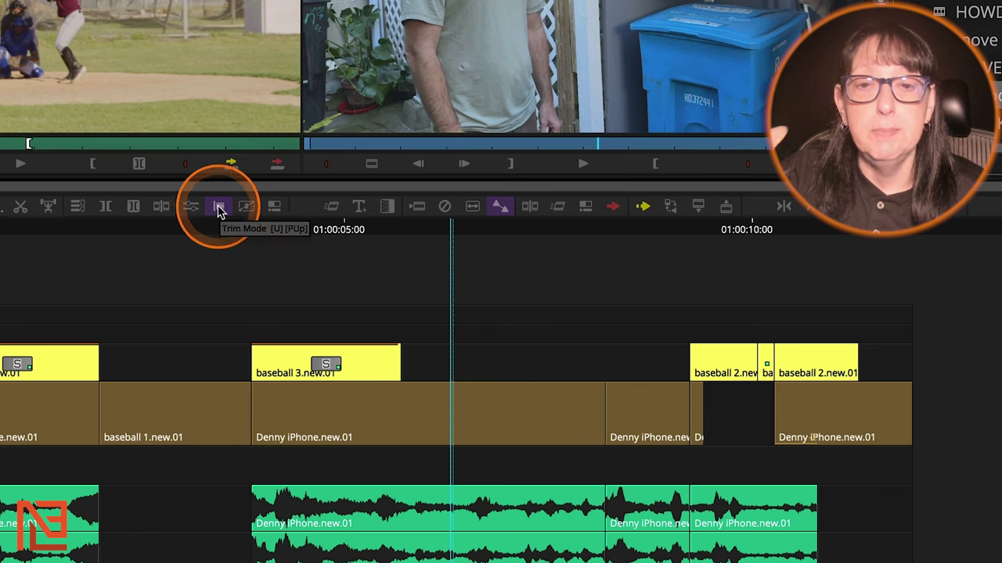
# Step: Enter Trim Mode with the roller on the end of baseball 3 on V2
pyautogui.click(219, 209)
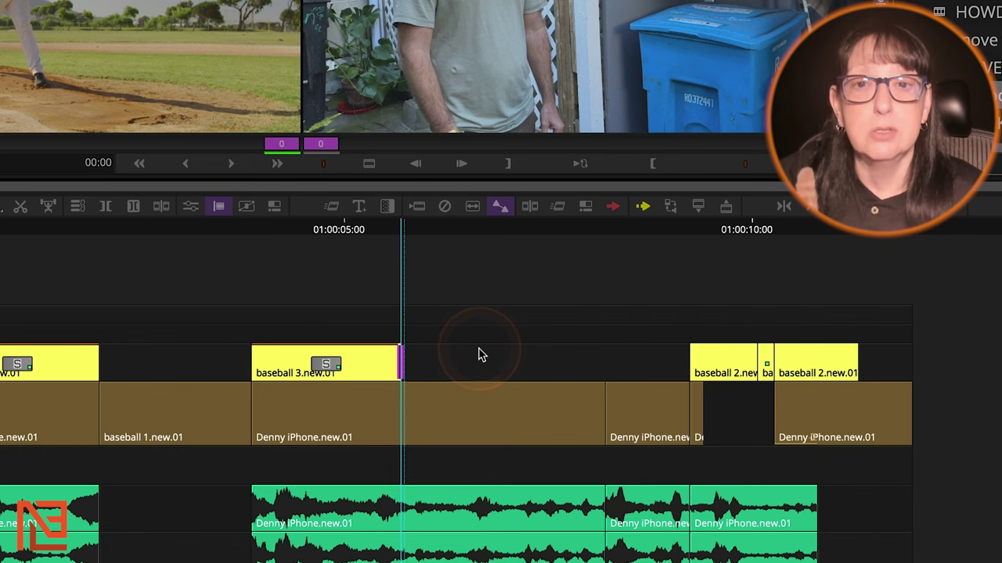
# Step: Turn on snapping, toggle Trim Mode off and on, and park the position indicator at 01:00:06:11
pyautogui.click(501, 208)
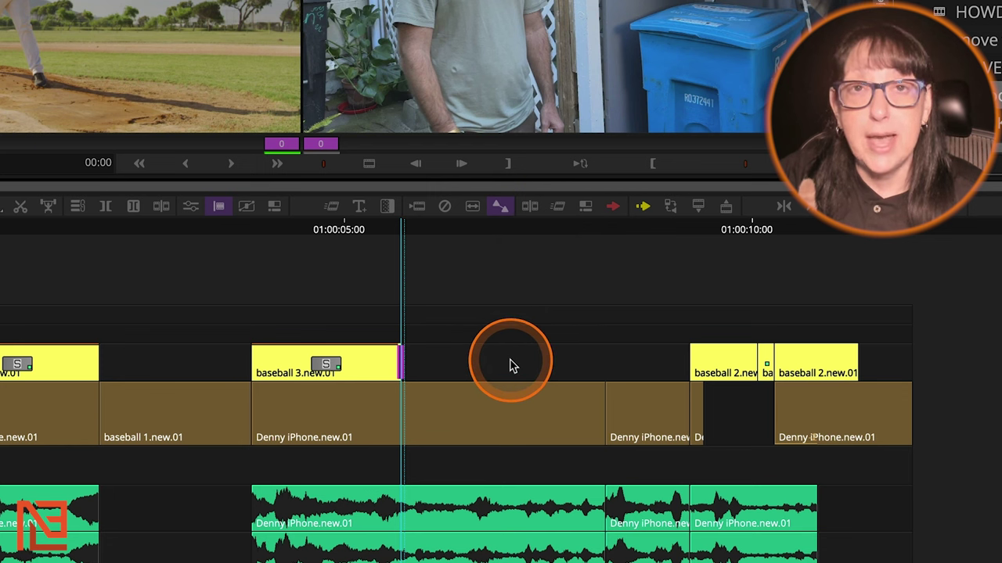
pyautogui.click(510, 365)
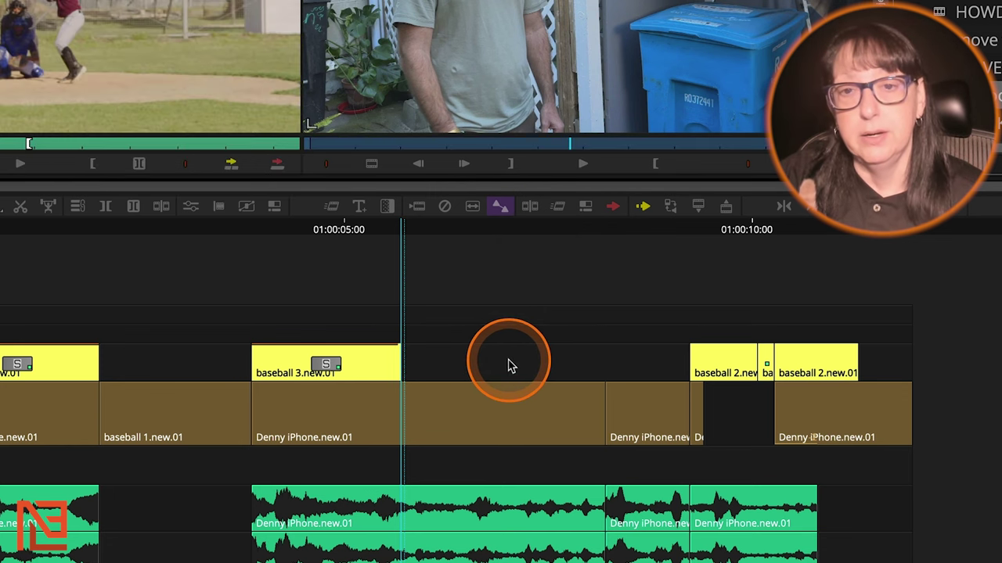
pyautogui.click(218, 206)
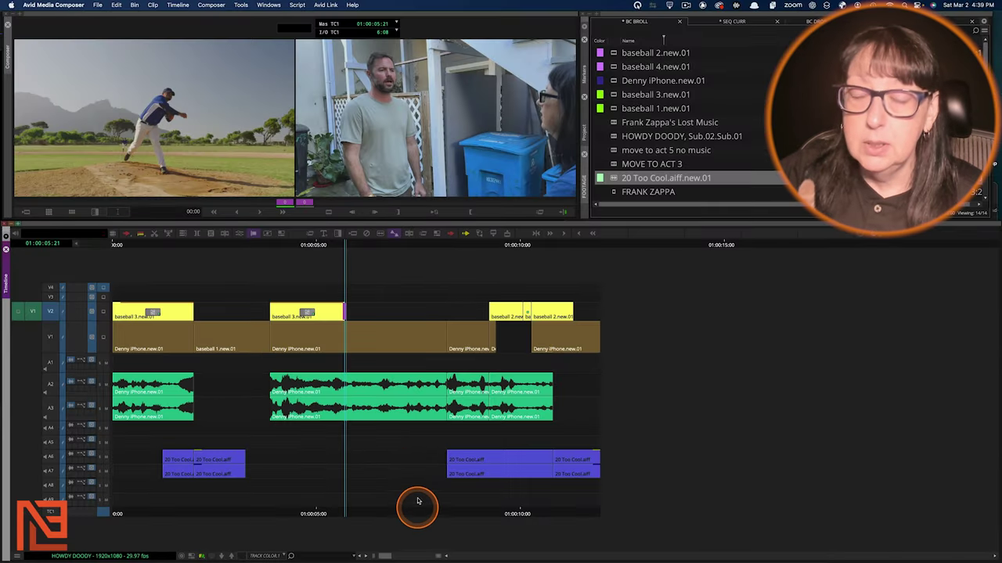
pyautogui.click(373, 246)
pyautogui.click(561, 313)
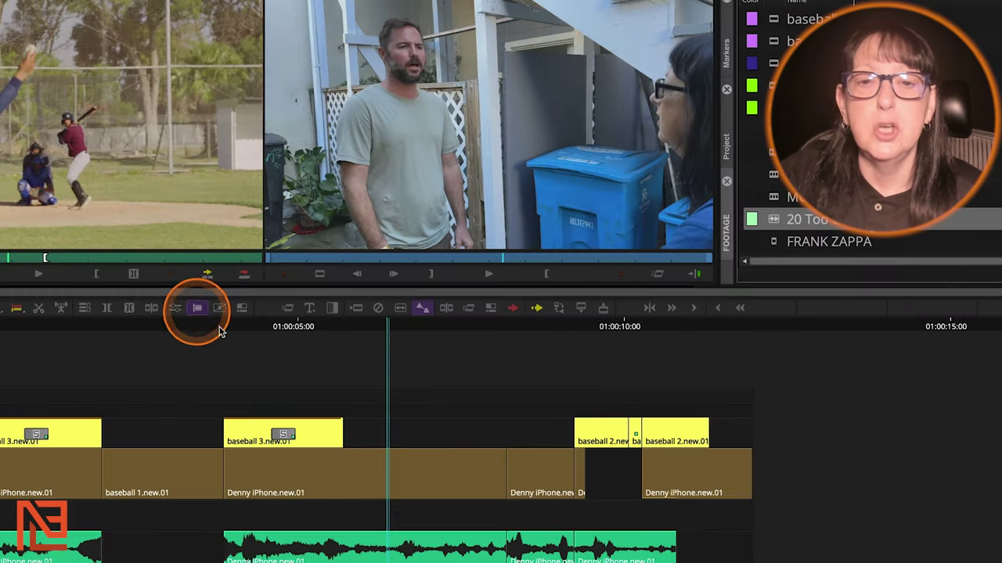
# Step: Enter Trim Mode at baseball 3's end with U, zoom in, and extend it a few frames
pyautogui.press('u')
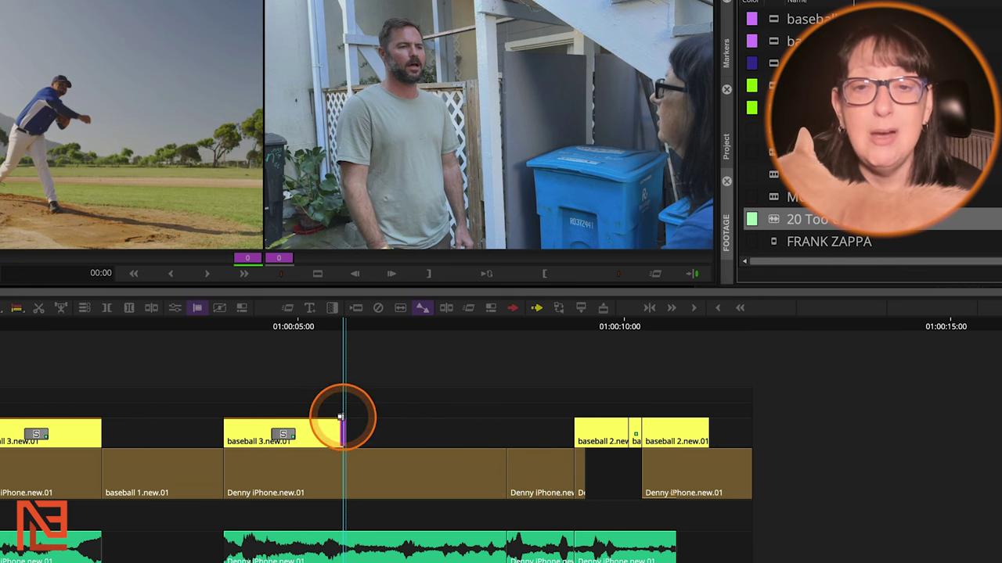
pyautogui.hotkey('ctrl', ']')
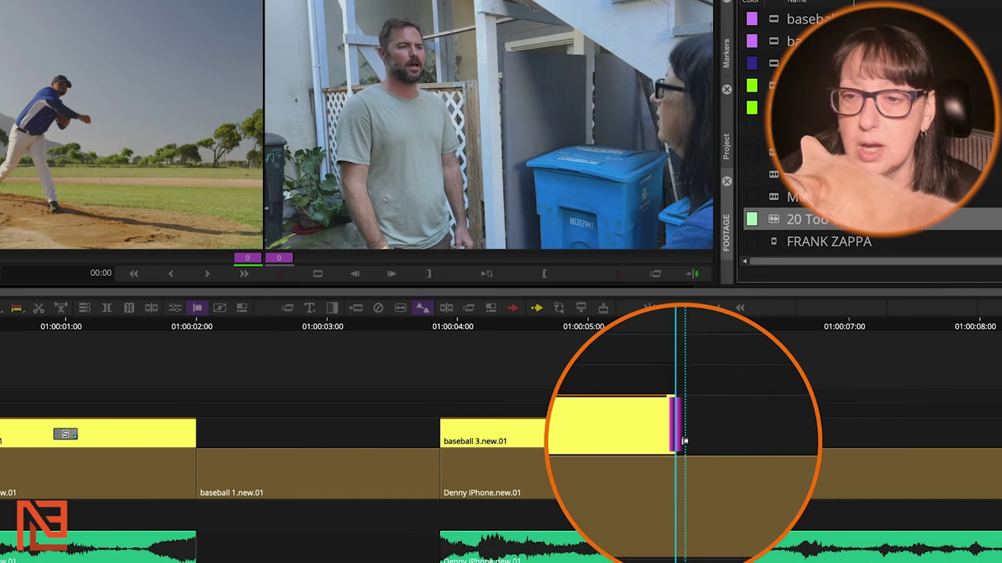
pyautogui.press('.')
pyautogui.press('.')
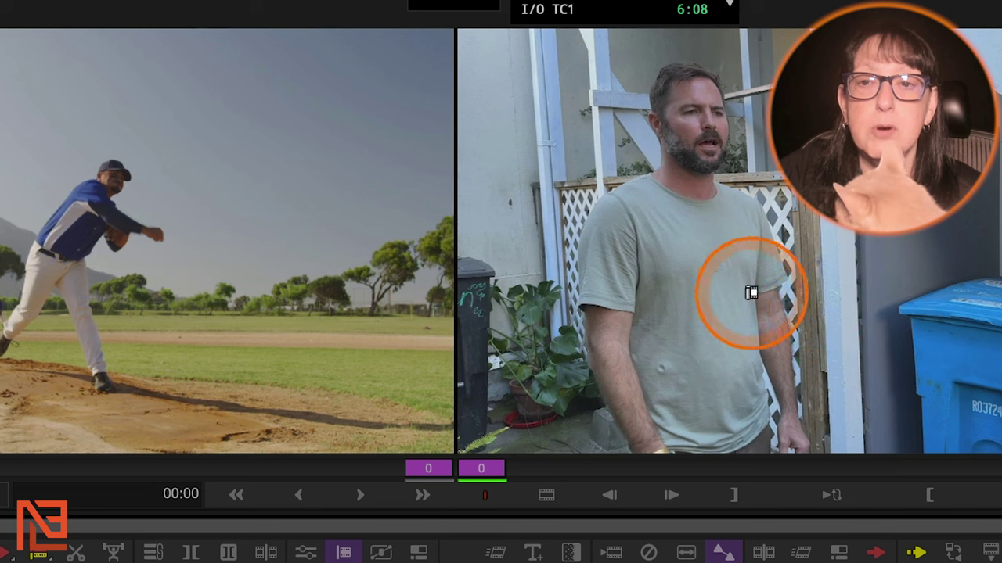
# Step: Switch trimming between the outgoing and incoming sides of baseball 3's cut
pyautogui.click(96, 276)
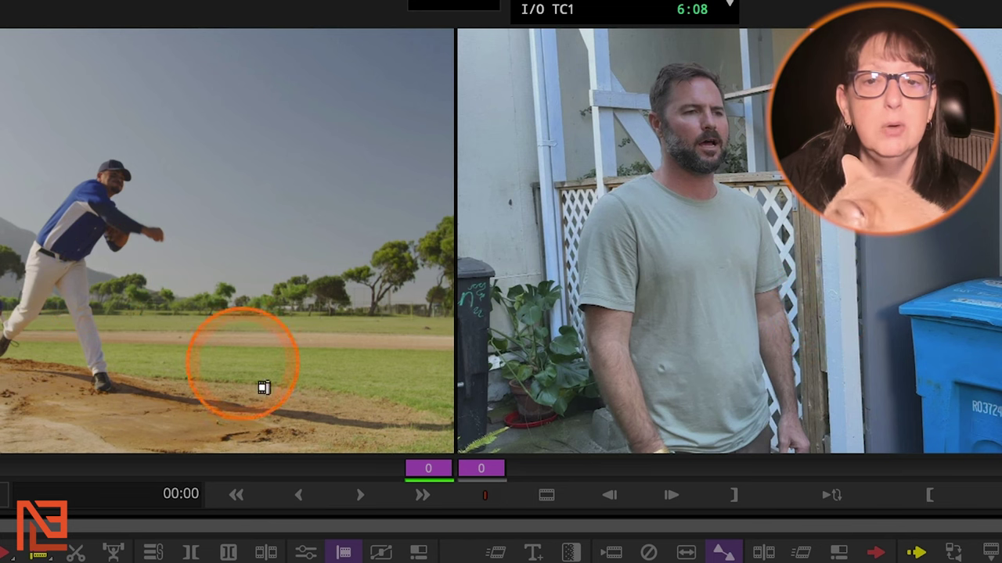
pyautogui.click(465, 468)
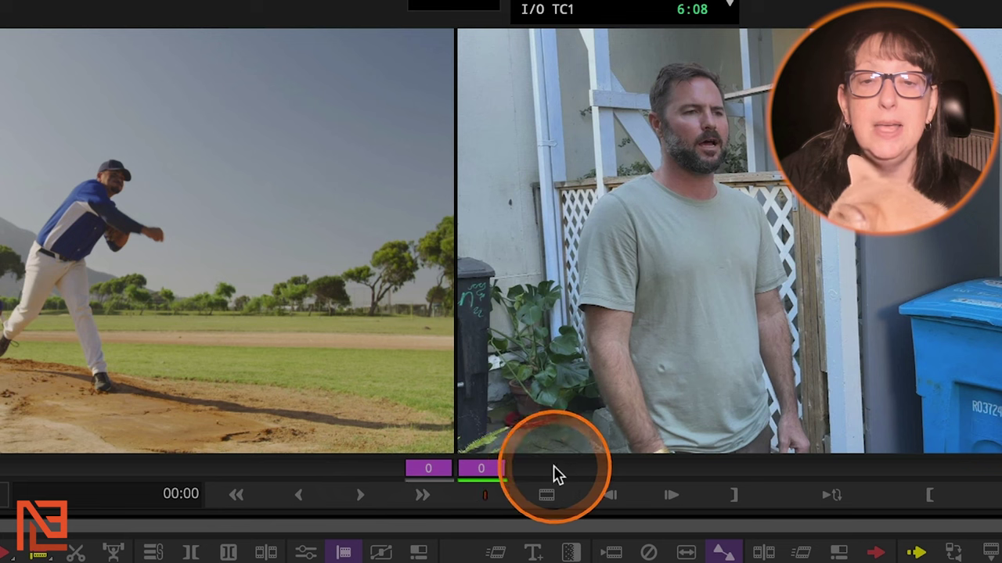
pyautogui.click(425, 385)
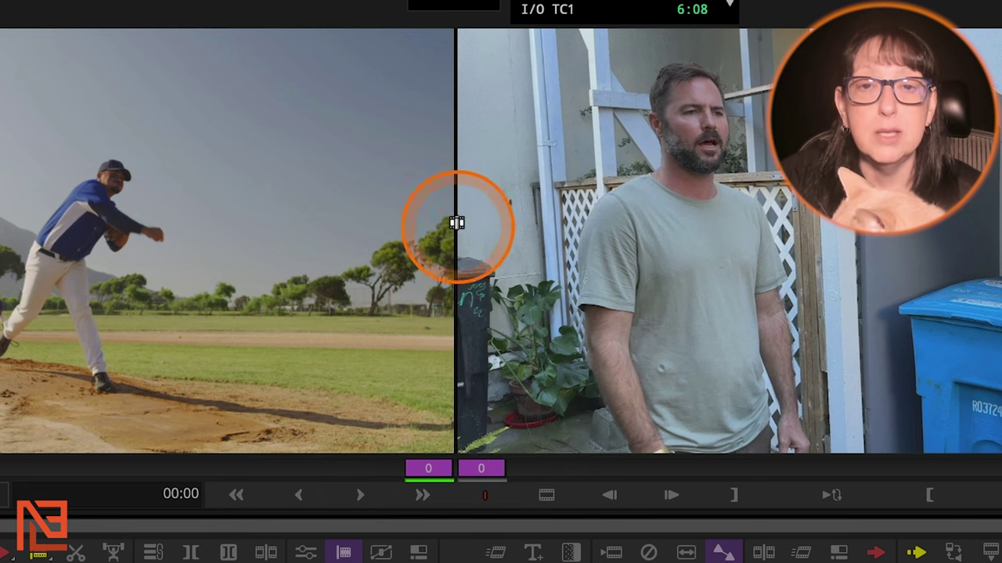
pyautogui.click(456, 204)
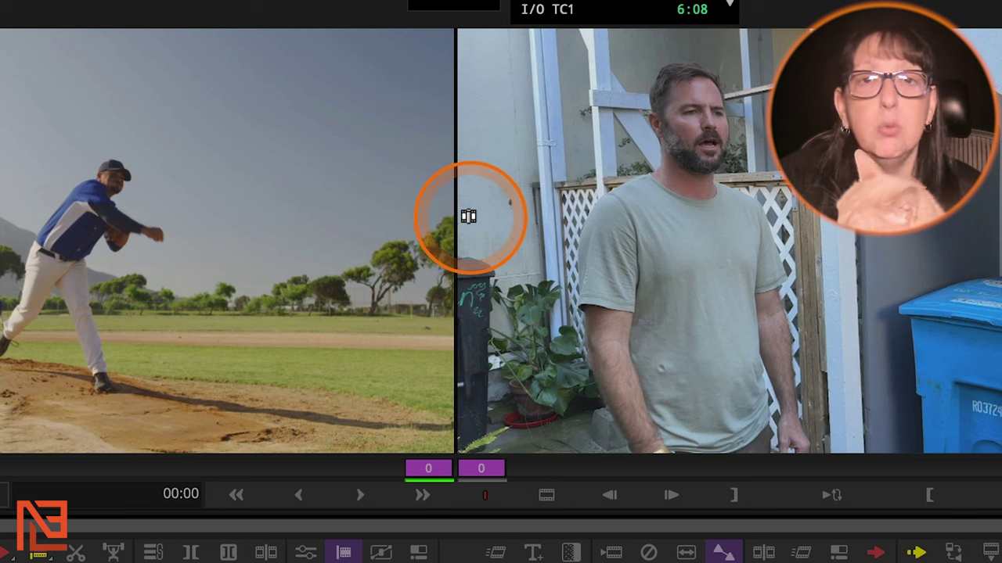
pyautogui.click(653, 242)
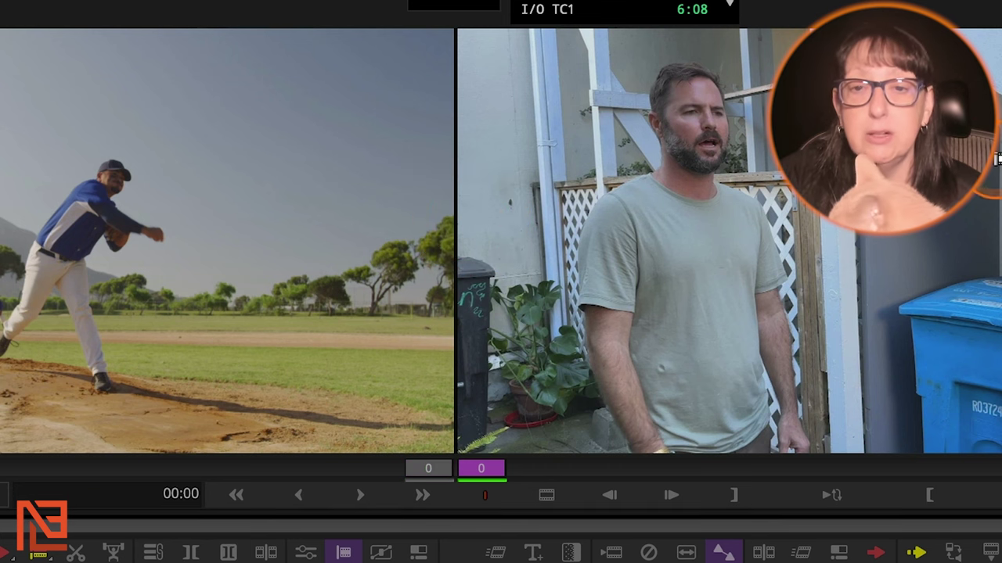
pyautogui.click(14, 150)
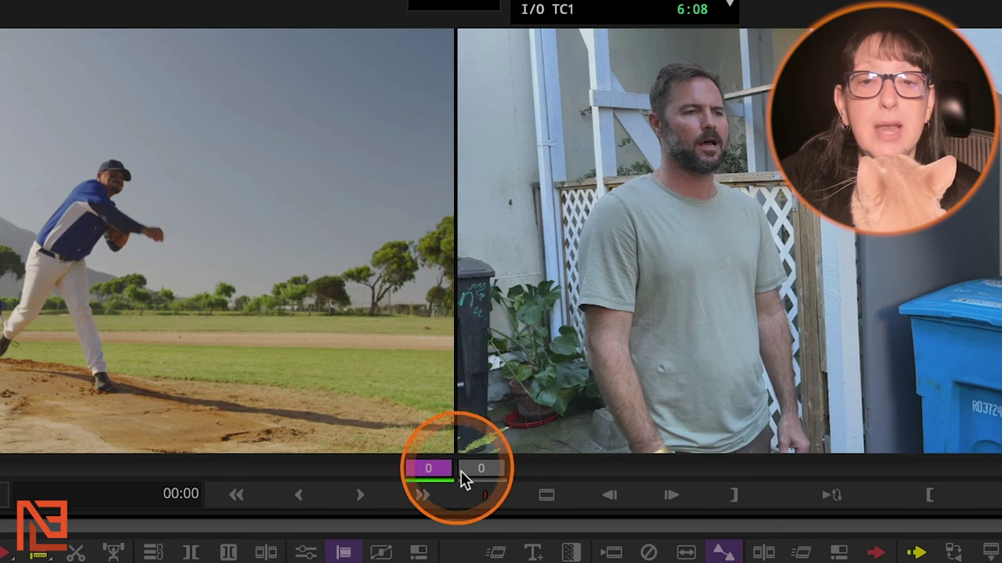
pyautogui.click(566, 335)
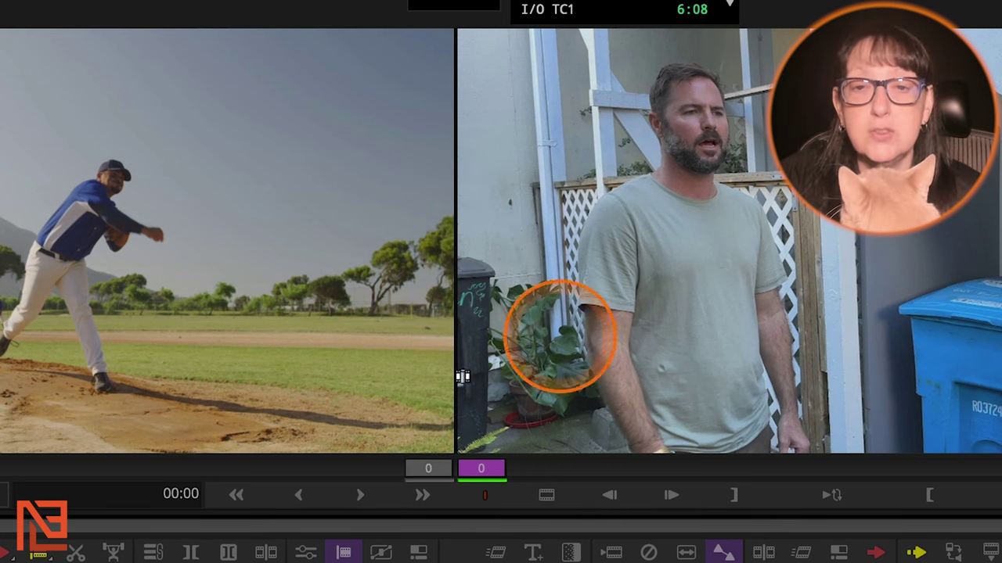
pyautogui.click(64, 208)
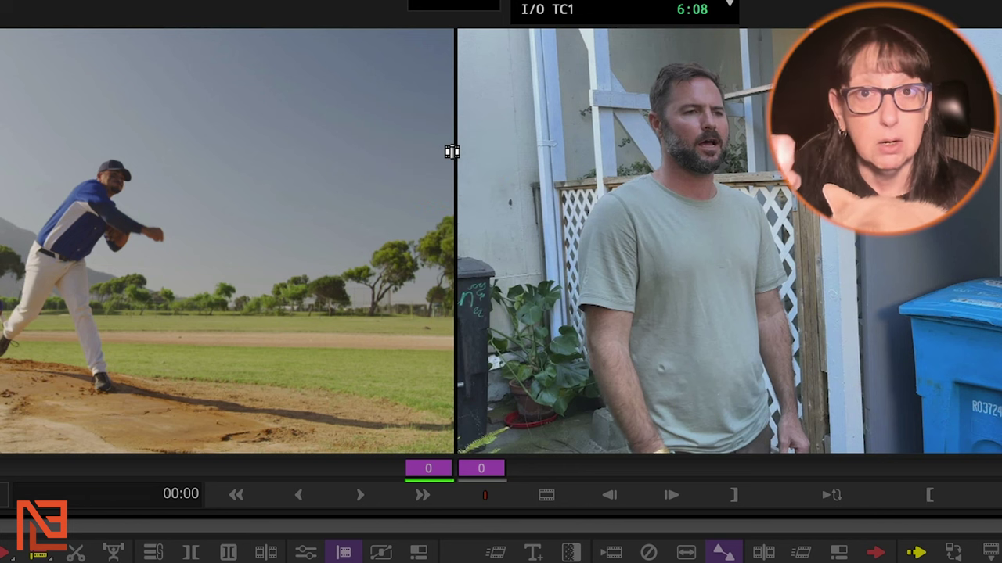
pyautogui.click(720, 183)
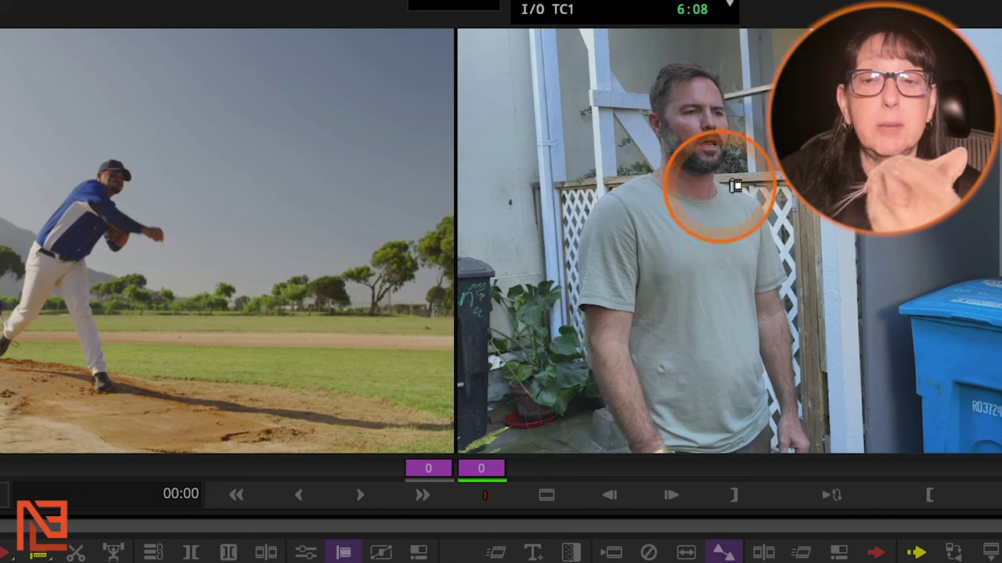
# Step: Drag baseball 3's end roller right so it ends just before 01:00:06:00
pyautogui.moveTo(347, 546); pyautogui.dragTo(416, 479)
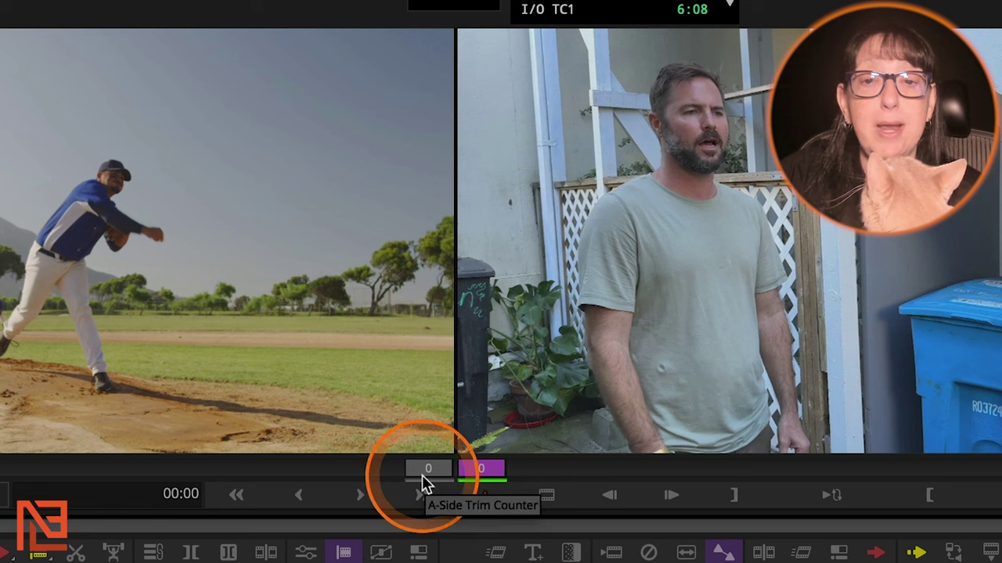
pyautogui.click(31, 235)
pyautogui.click(568, 249)
pyautogui.moveTo(568, 249); pyautogui.dragTo(457, 175)
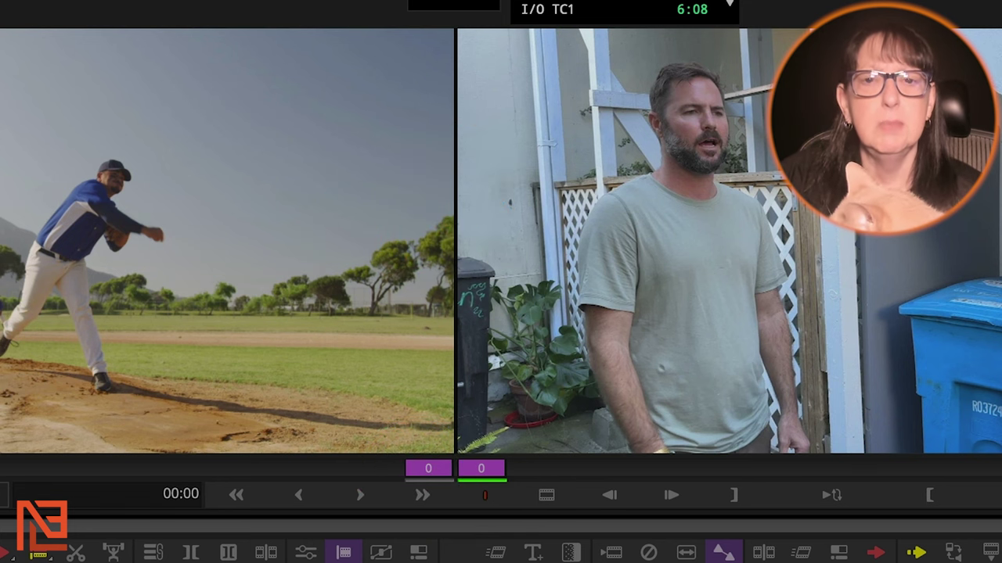
pyautogui.click(580, 522)
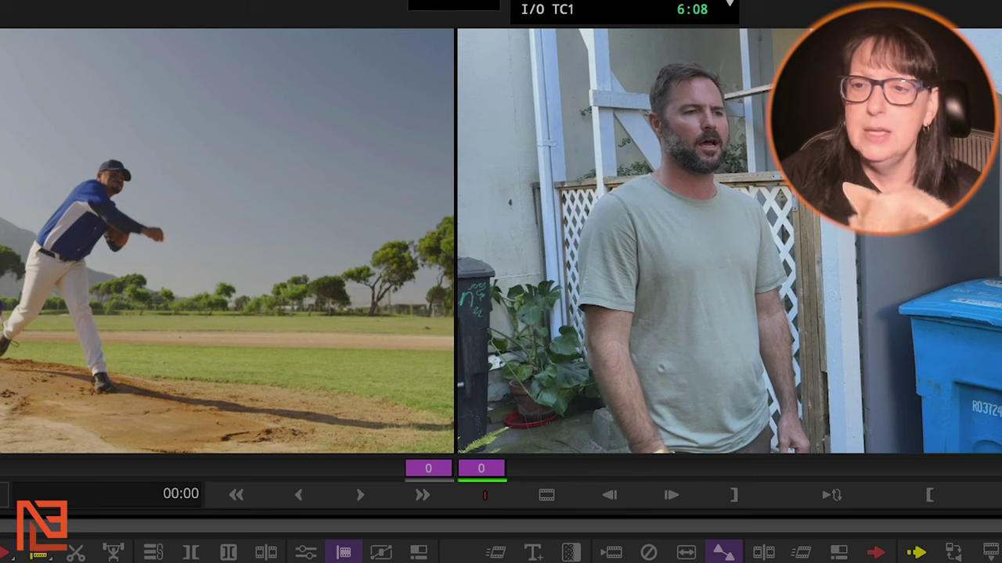
pyautogui.click(579, 509)
pyautogui.moveTo(754, 476); pyautogui.dragTo(763, 483)
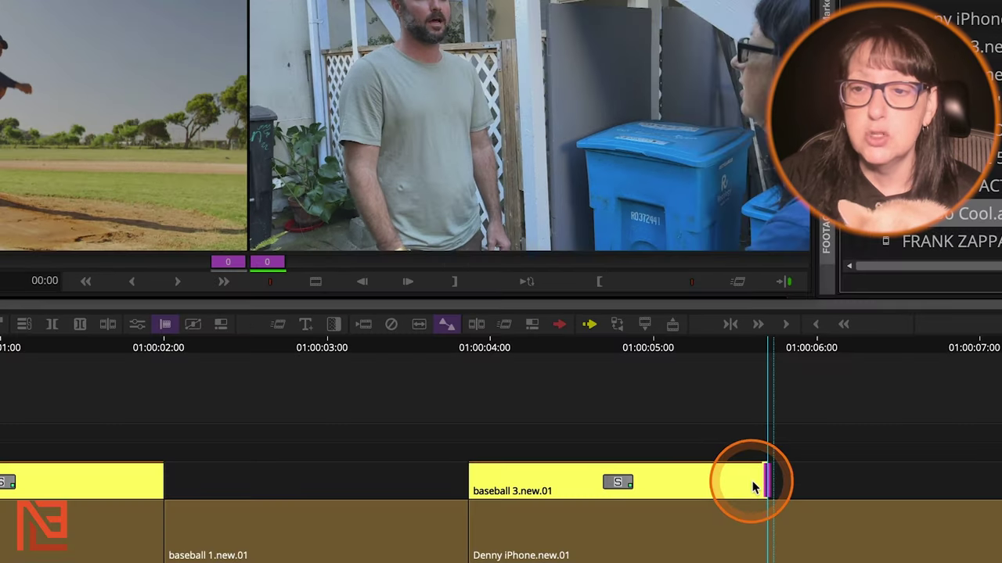
# Step: Set up a double-roller roll trim at baseball 3's end, with both sides of the cut selected
pyautogui.click(460, 106)
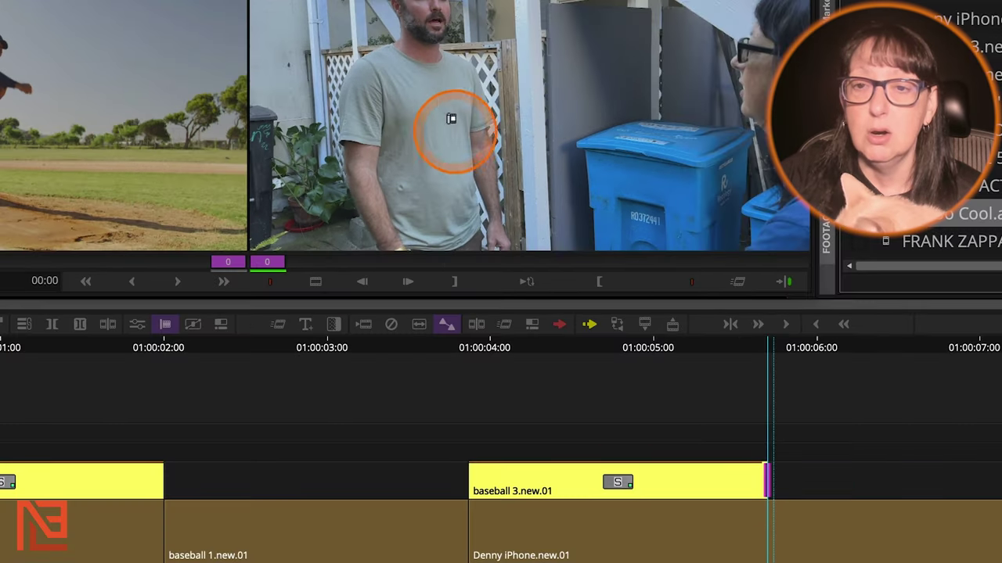
pyautogui.click(89, 104)
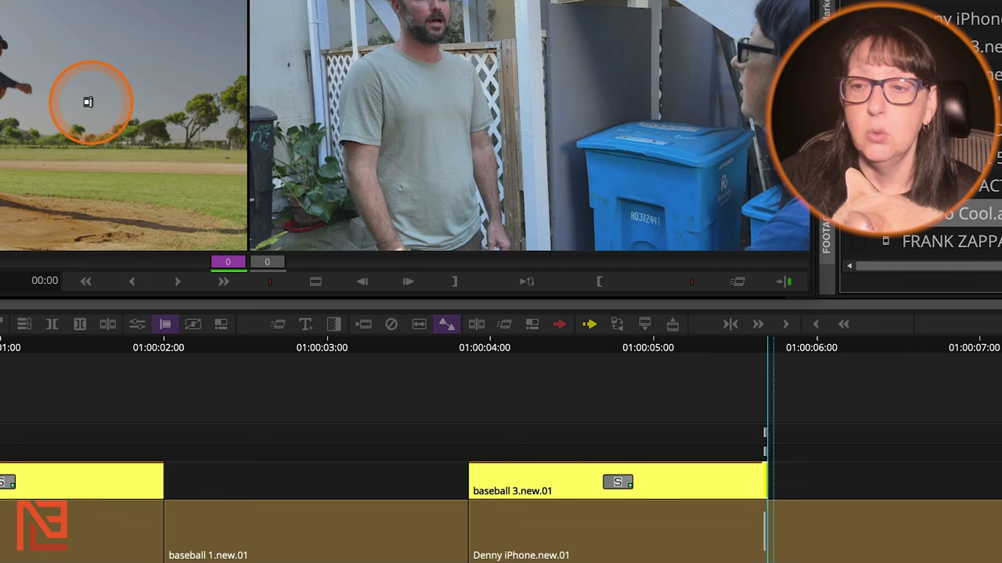
pyautogui.moveTo(771, 479); pyautogui.dragTo(774, 479)
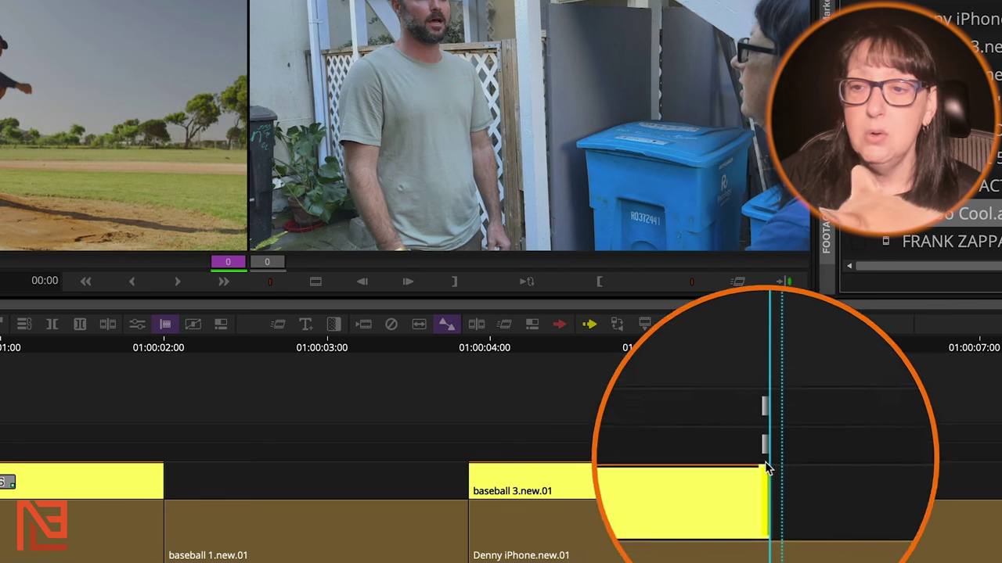
pyautogui.click(762, 454)
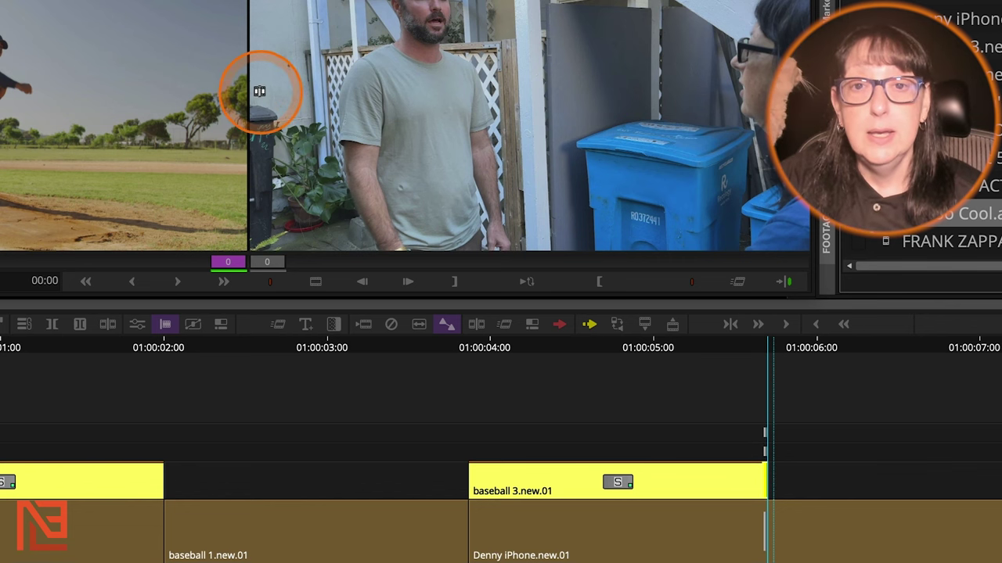
pyautogui.click(252, 88)
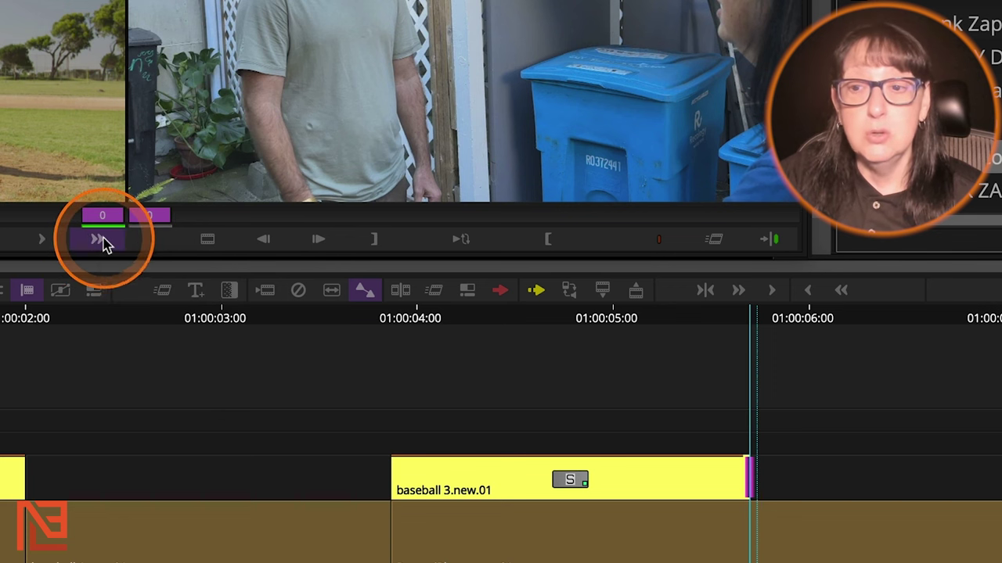
# Step: Roll the cut at baseball 3's end 20 frames later, to about 01:00:06:11
pyautogui.click(105, 244)
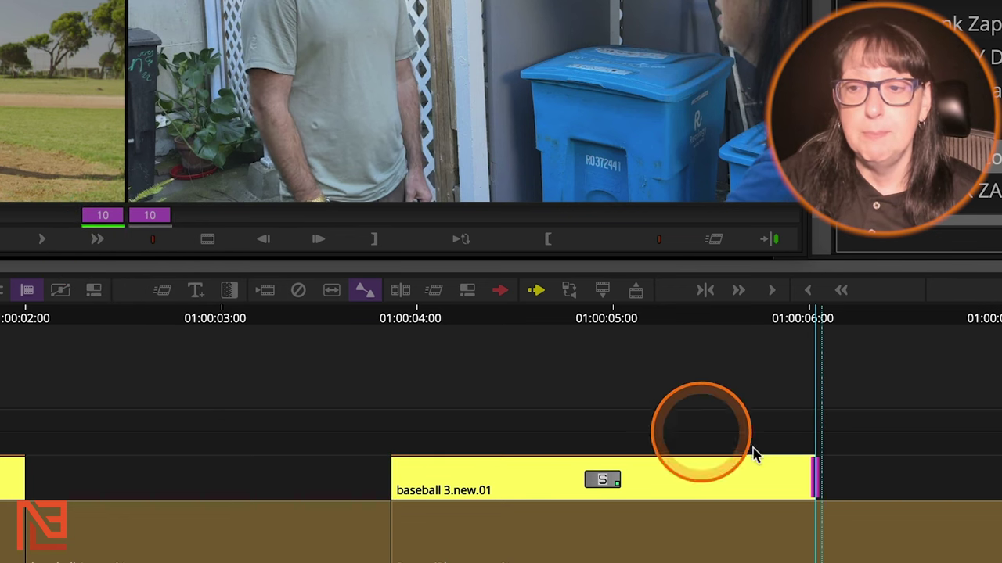
pyautogui.click(97, 238)
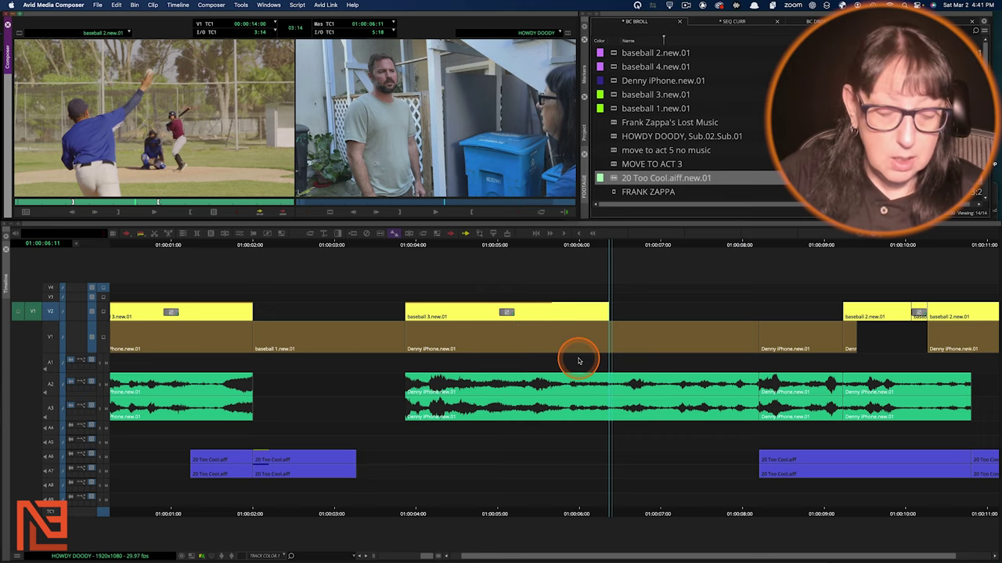
# Step: Move baseball 3 from V2 down onto V1, replacing that stretch of Denny iPhone, and deselect it
pyautogui.moveTo(539, 310); pyautogui.dragTo(538, 329)
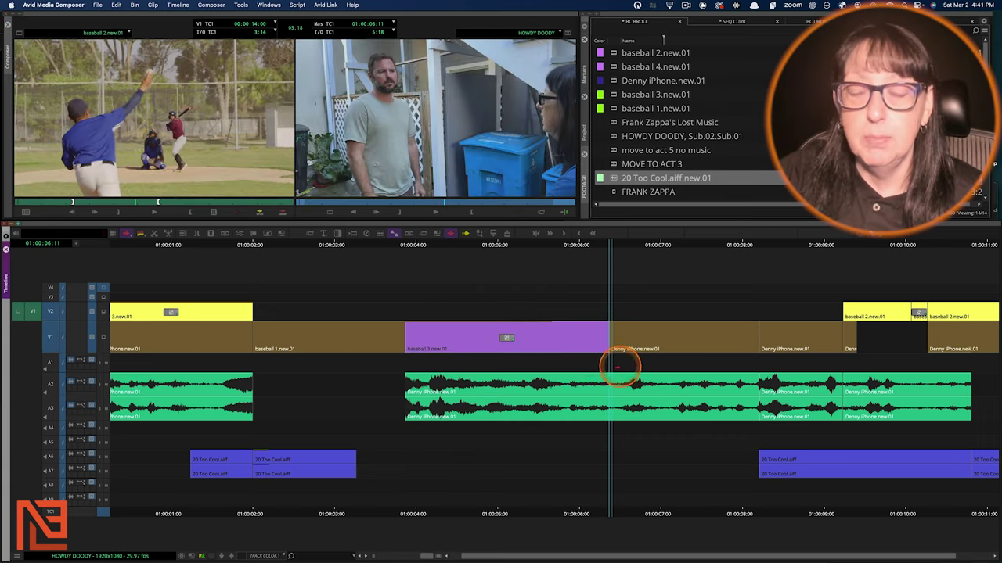
pyautogui.press('super+[')
pyautogui.press('super+[')
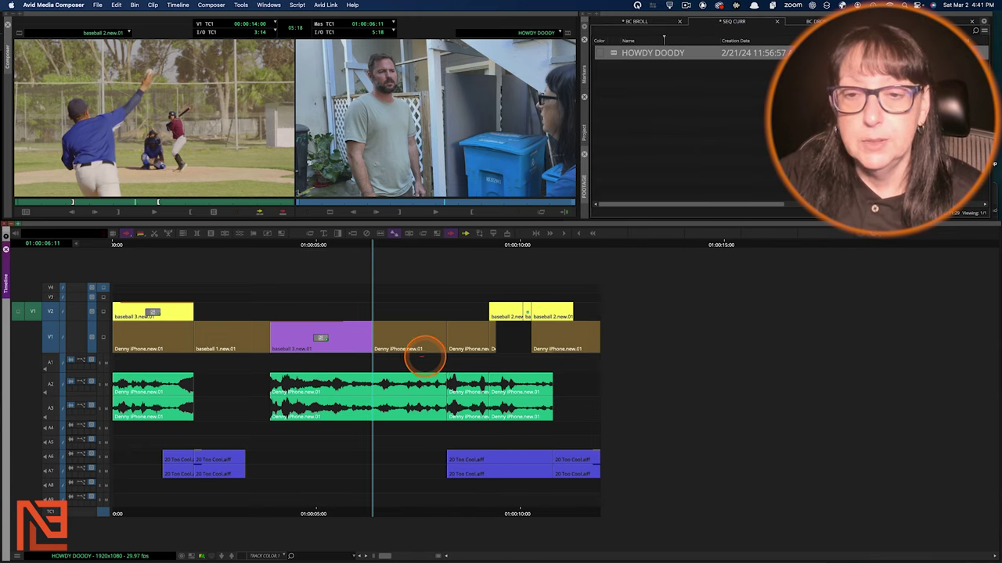
pyautogui.click(421, 356)
pyautogui.press('super+]')
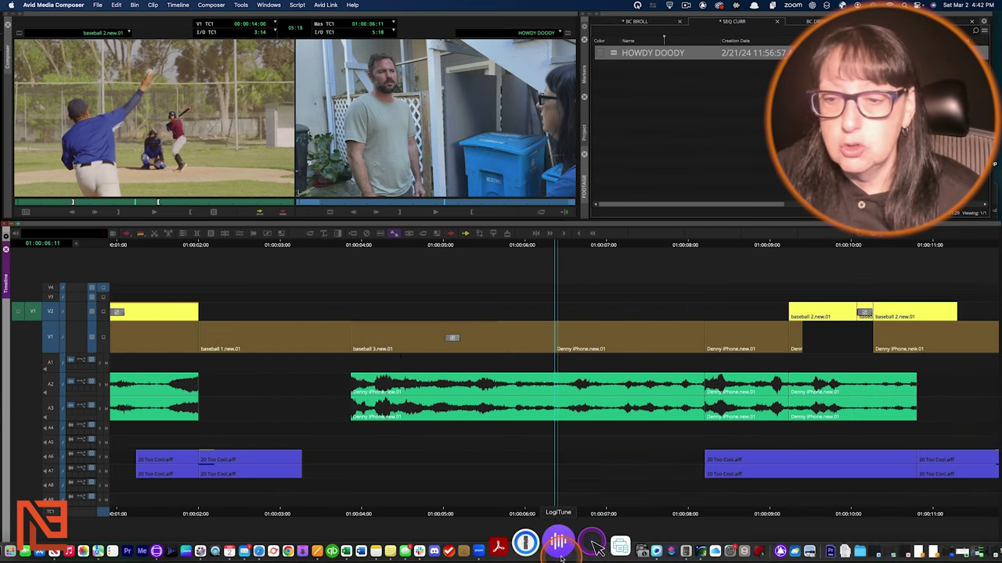
pyautogui.moveTo(573, 554); pyautogui.dragTo(618, 554)
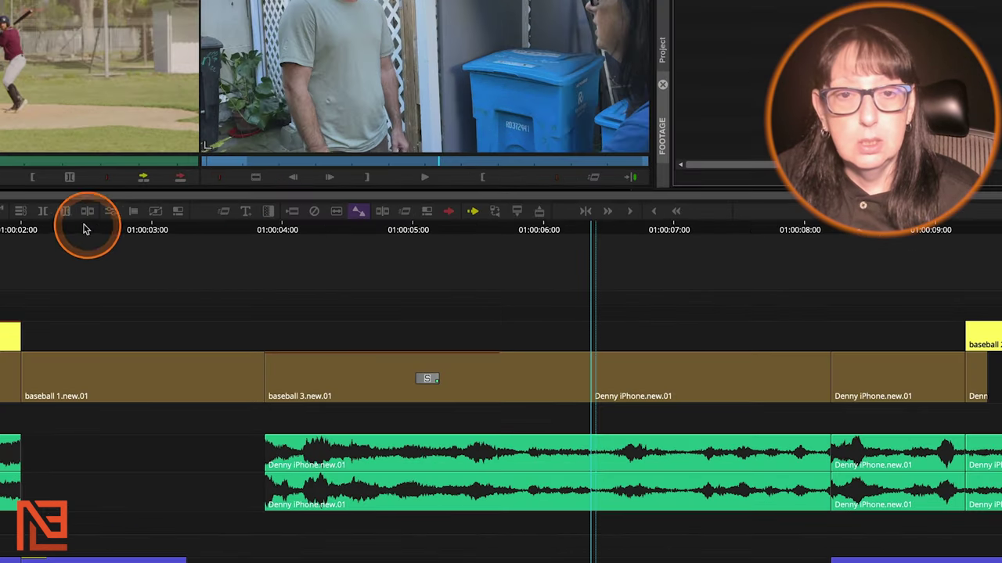
# Step: Enter roll trim at the baseball 3 / Denny iPhone cut and roll it 20 frames later
pyautogui.click(130, 212)
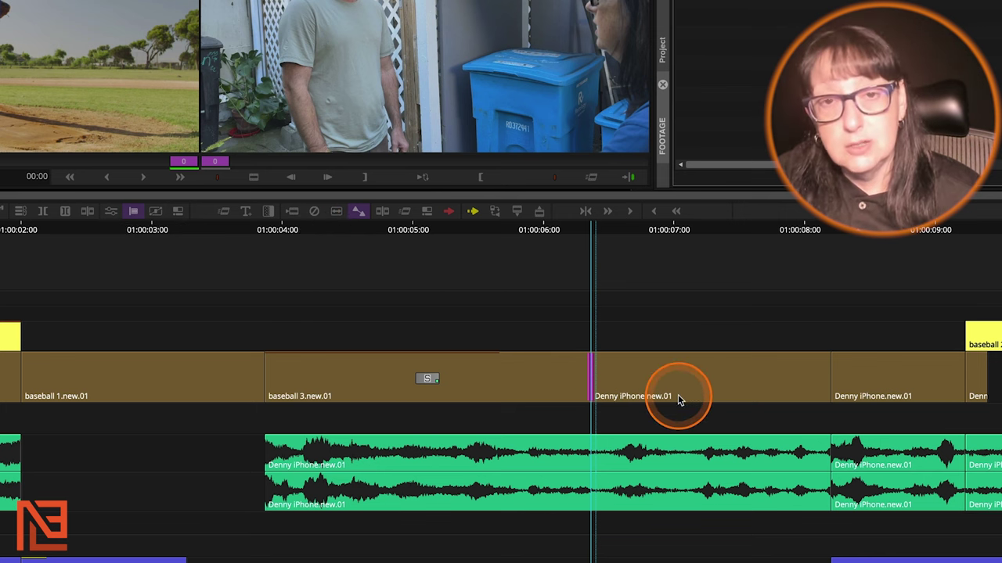
pyautogui.click(181, 179)
pyautogui.click(180, 179)
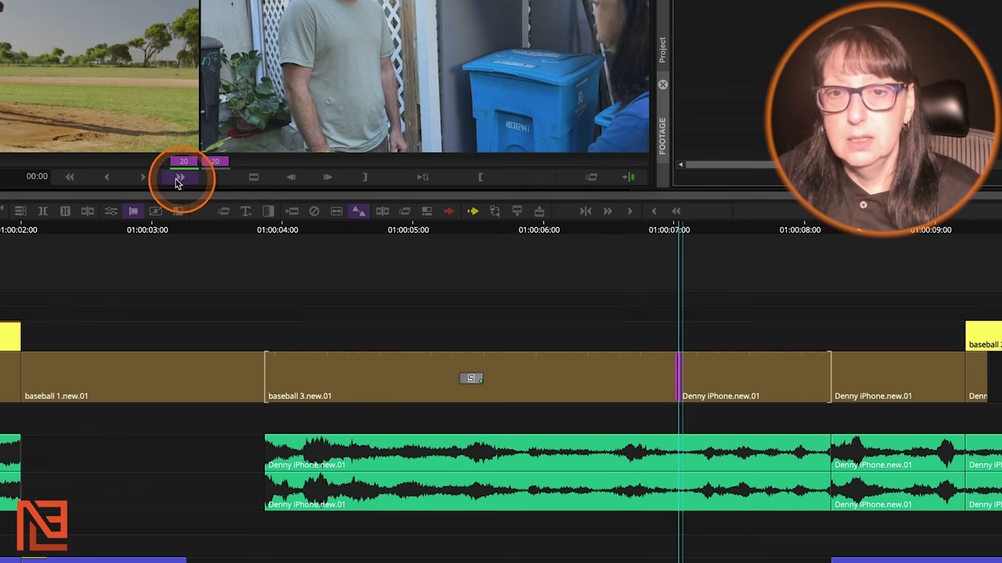
# Step: Roll the cut five single frames earlier, then 15 frames later and 28 frames earlier numerically
pyautogui.click(107, 179)
pyautogui.click(109, 179)
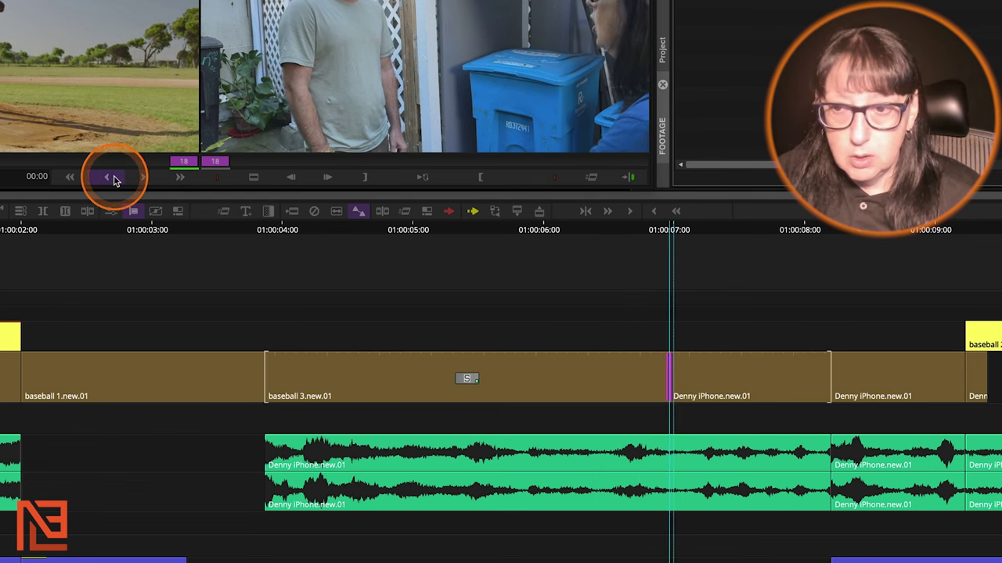
pyautogui.click(113, 178)
pyautogui.click(113, 178)
pyautogui.click(114, 178)
pyautogui.click(113, 178)
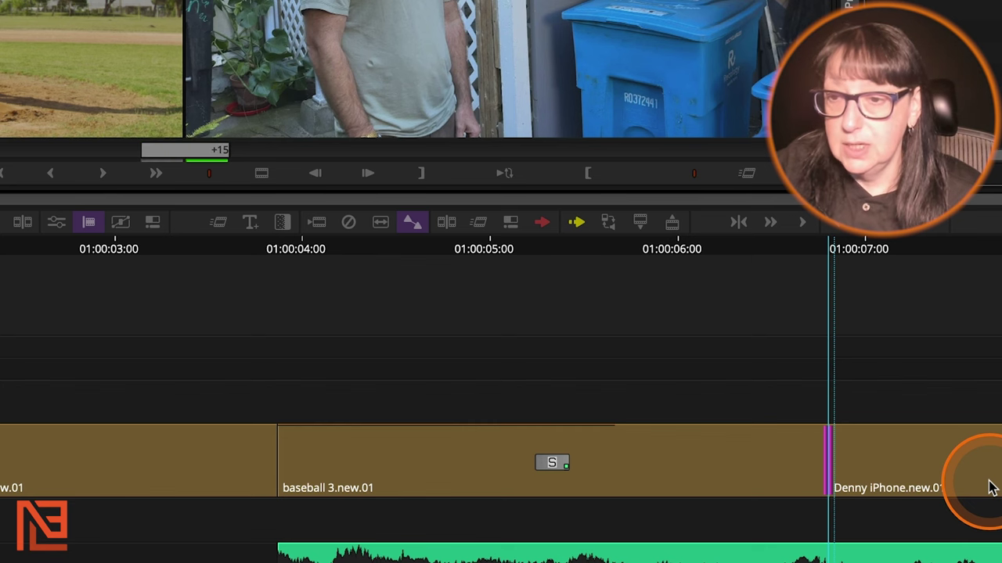
pyautogui.hotkey('shift', '.')
pyautogui.hotkey('shift', '.')
pyautogui.hotkey('shift', '.')
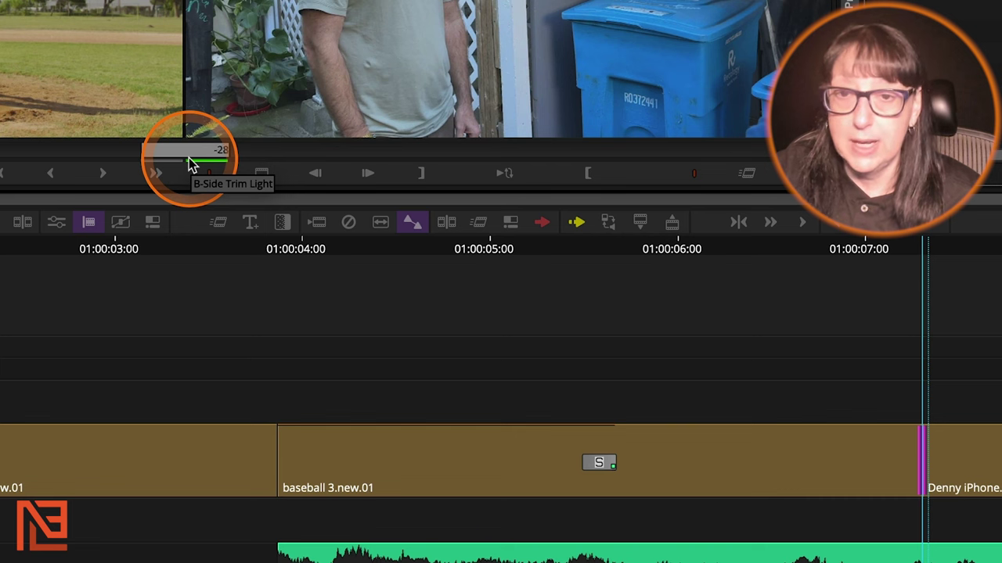
pyautogui.press('Return')
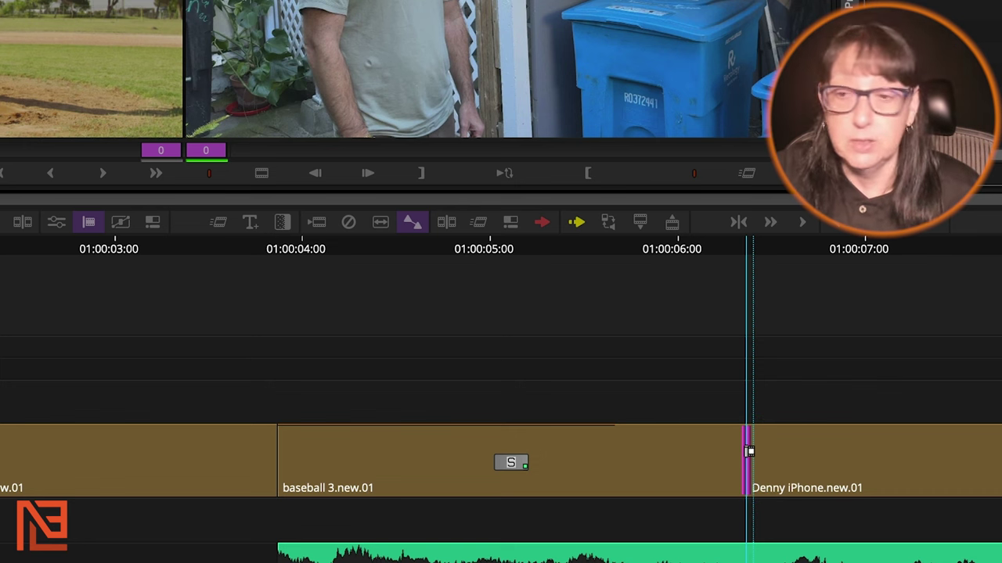
# Step: Roll the baseball 3 / Denny iPhone cut back and forth by hand, settling it 7 frames earlier
pyautogui.click(749, 452)
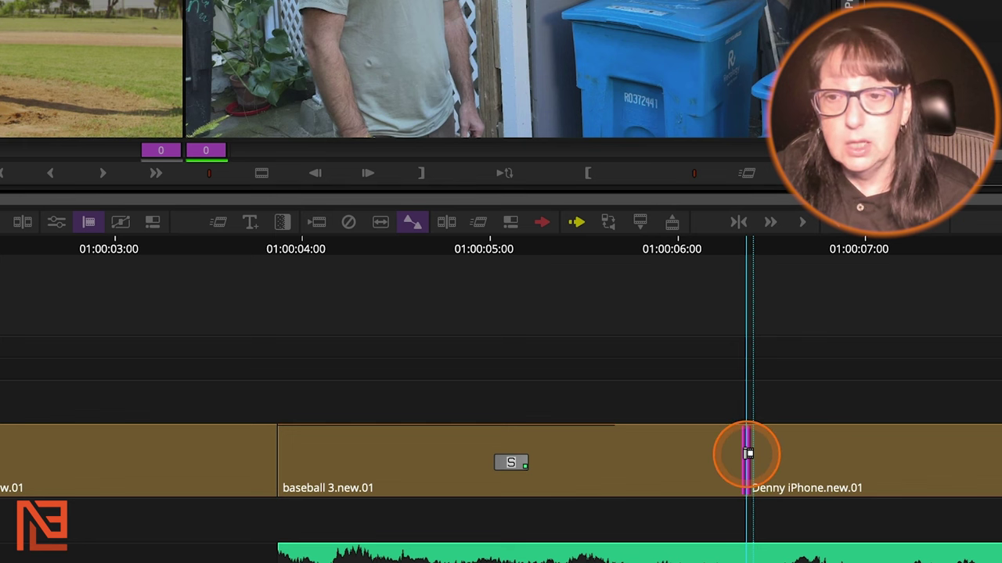
pyautogui.moveTo(749, 453); pyautogui.dragTo(788, 489)
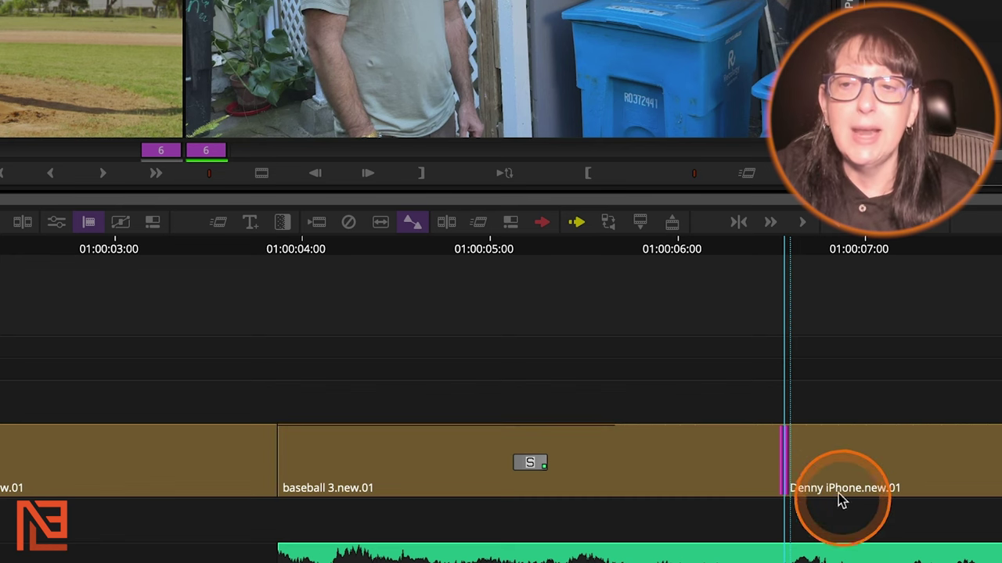
pyautogui.moveTo(780, 460); pyautogui.dragTo(695, 475)
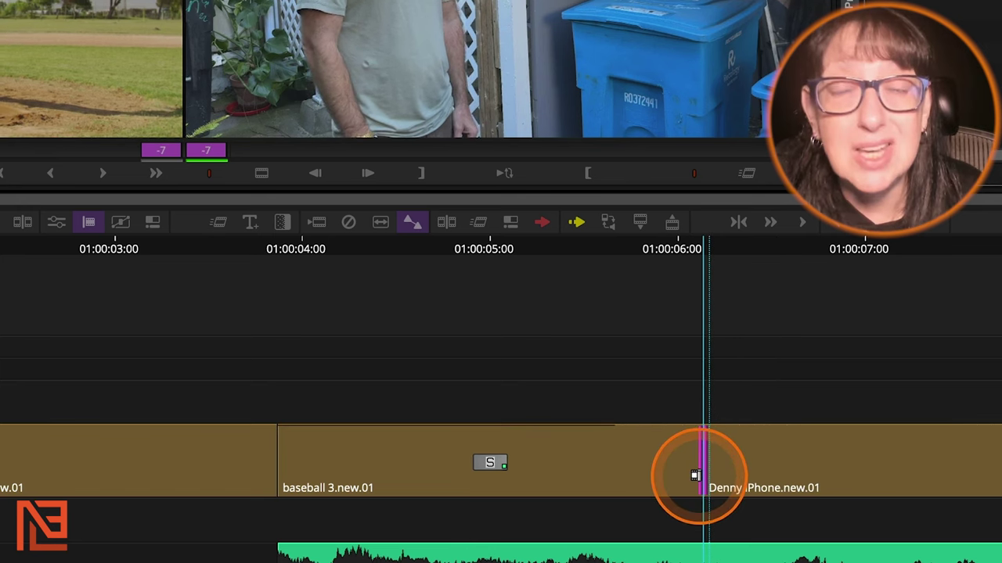
pyautogui.moveTo(696, 475); pyautogui.dragTo(790, 492)
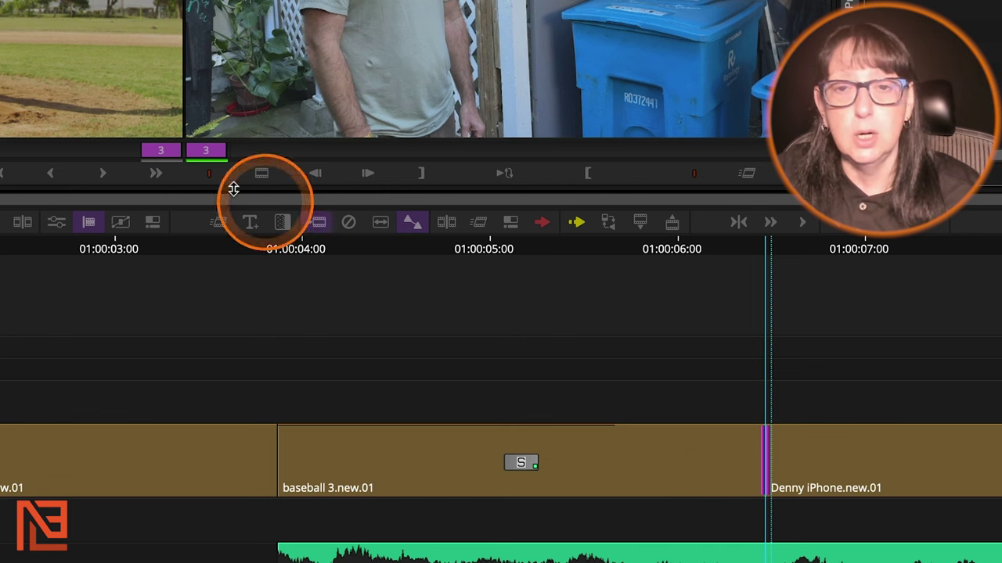
# Step: Roll the cut 12 frames later numerically and then 12 frames back earlier
pyautogui.click(243, 403)
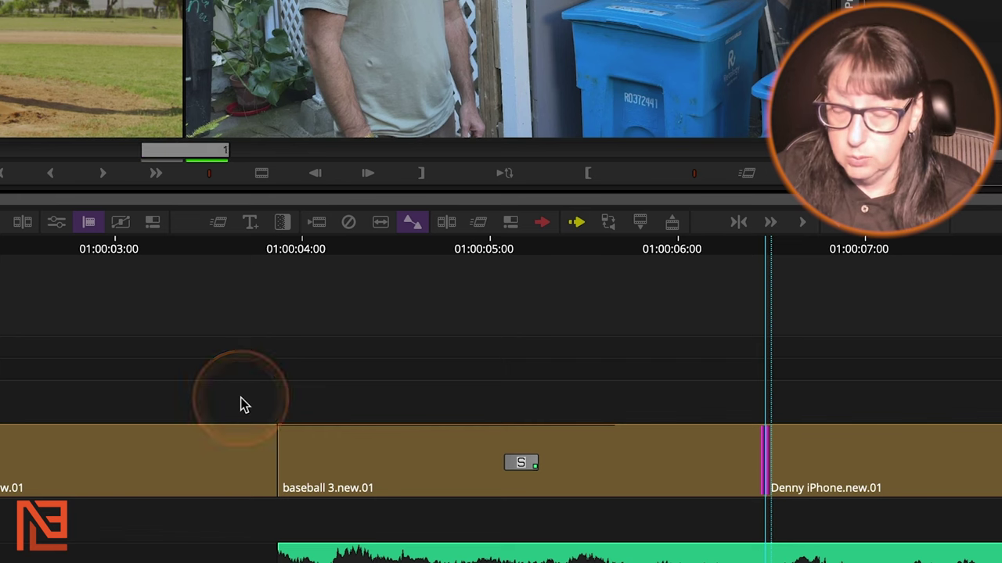
pyautogui.hotkey('shift', '.')
pyautogui.hotkey('shift', '.')
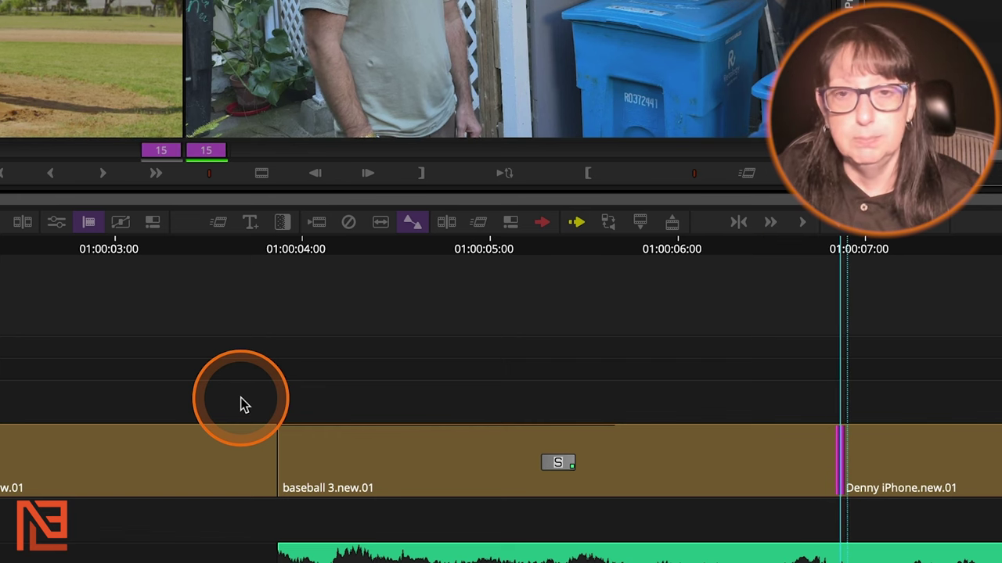
pyautogui.click(242, 403)
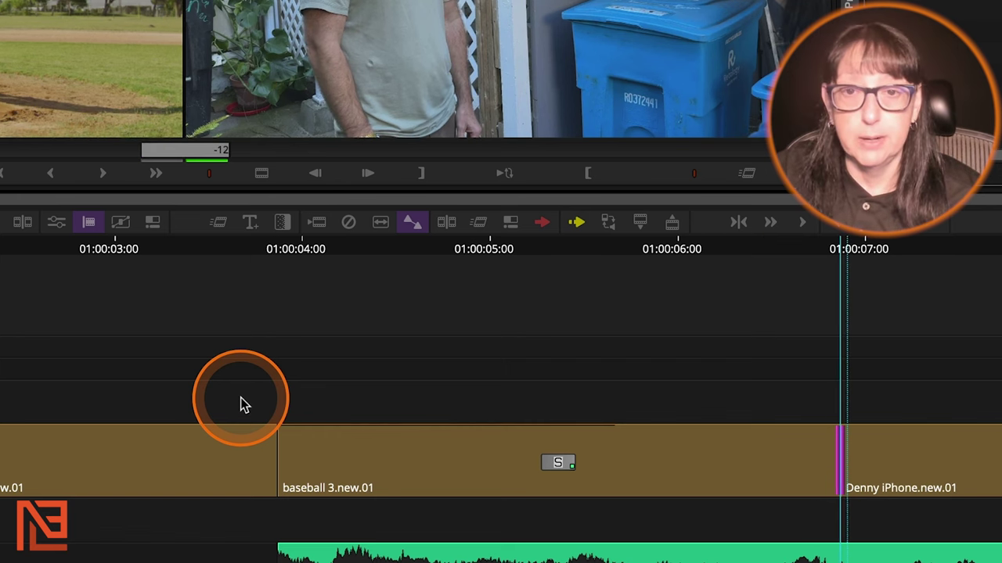
pyautogui.hotkey('shift', ',')
pyautogui.hotkey('shift', ',')
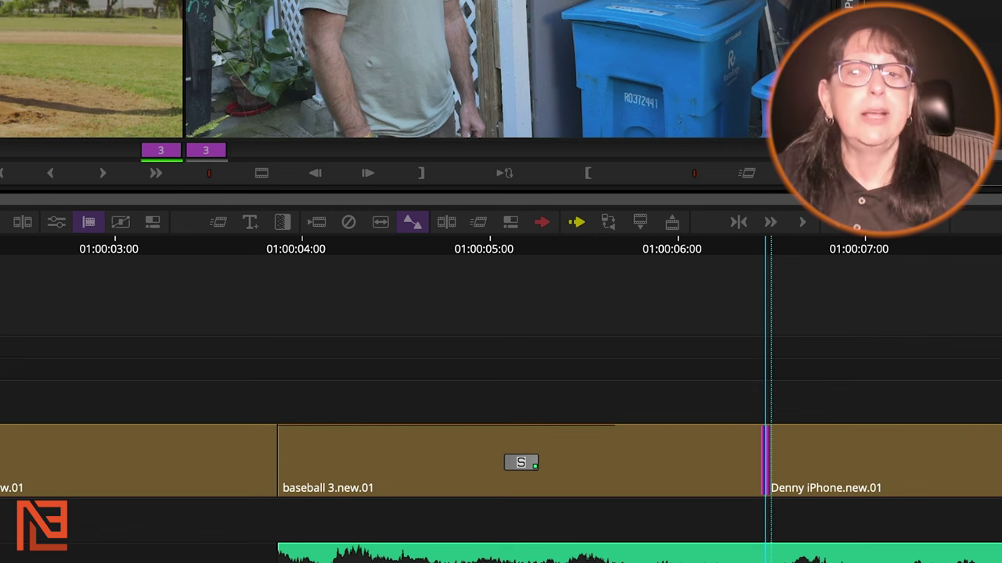
# Step: Try one-sided ripple trims on the V1 cut and Denny iPhone, undoing the ones that opened gaps
pyautogui.press('u')
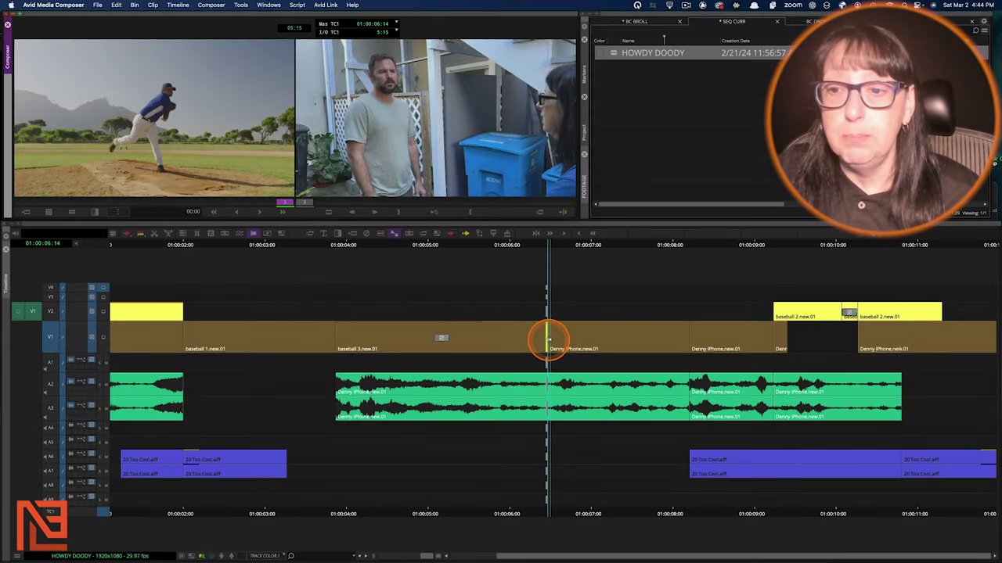
pyautogui.moveTo(548, 338); pyautogui.dragTo(508, 345)
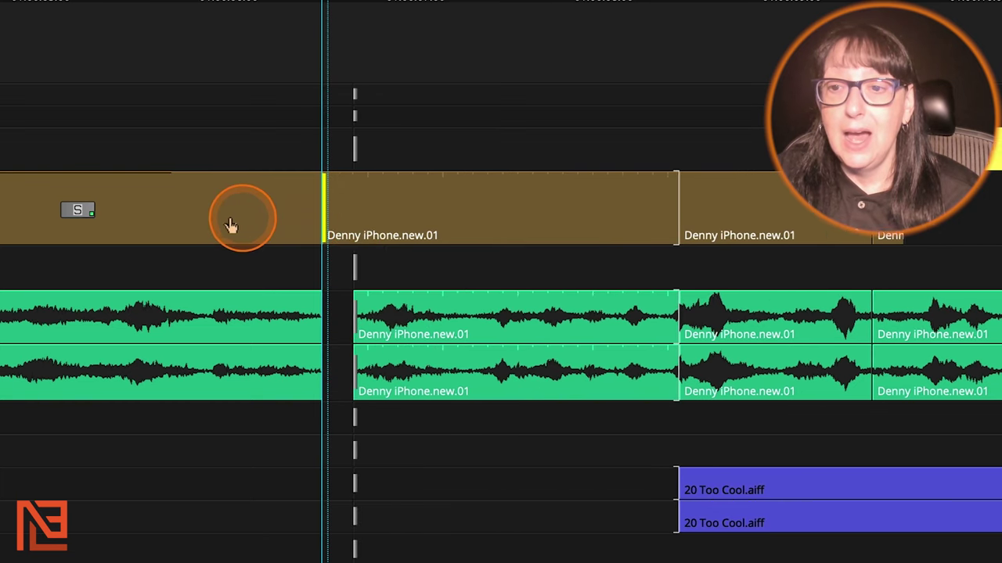
pyautogui.moveTo(230, 225); pyautogui.dragTo(196, 230)
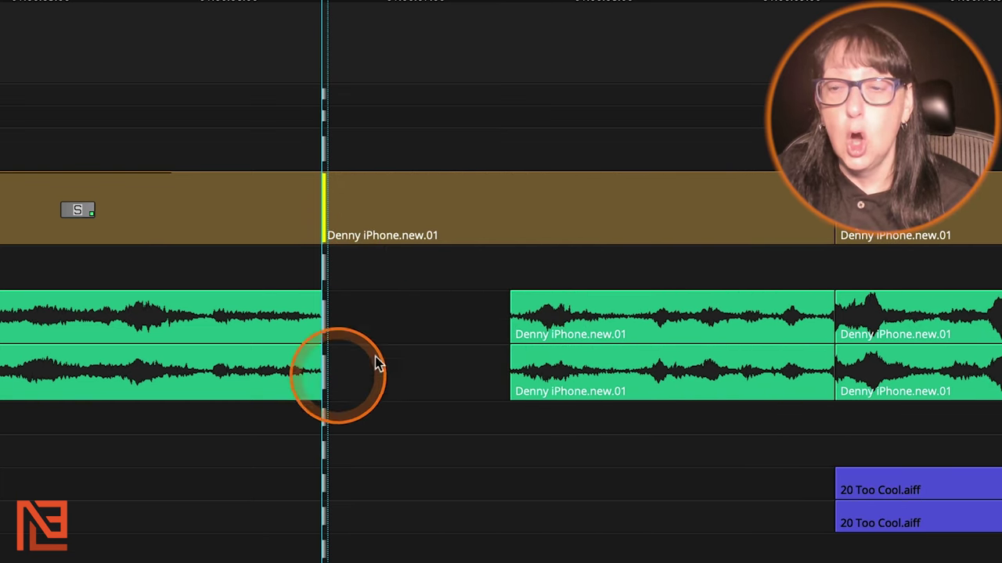
pyautogui.click(414, 329)
pyautogui.press('BackSpace')
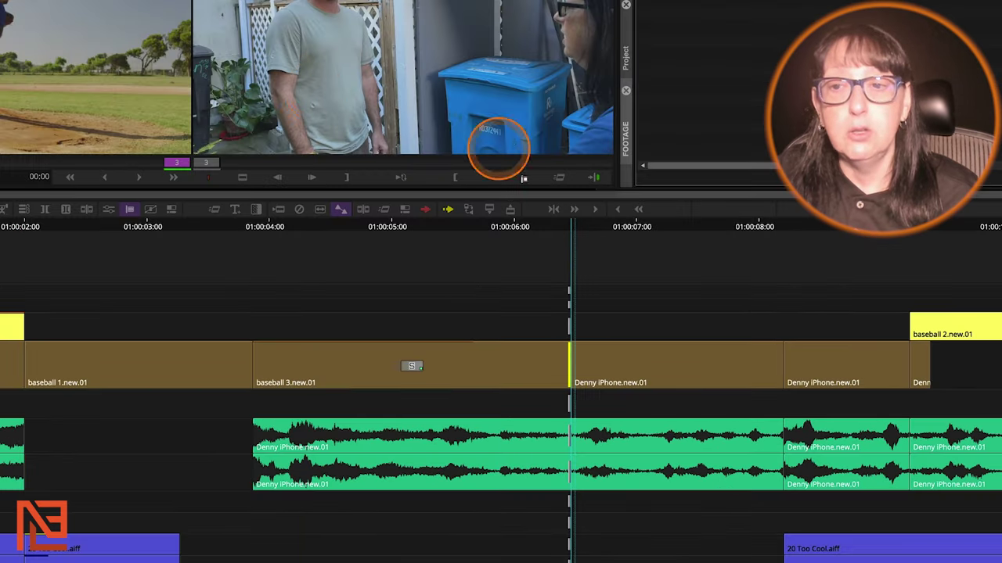
pyautogui.moveTo(590, 365); pyautogui.dragTo(463, 365)
pyautogui.hotkey('ctrl', 'z')
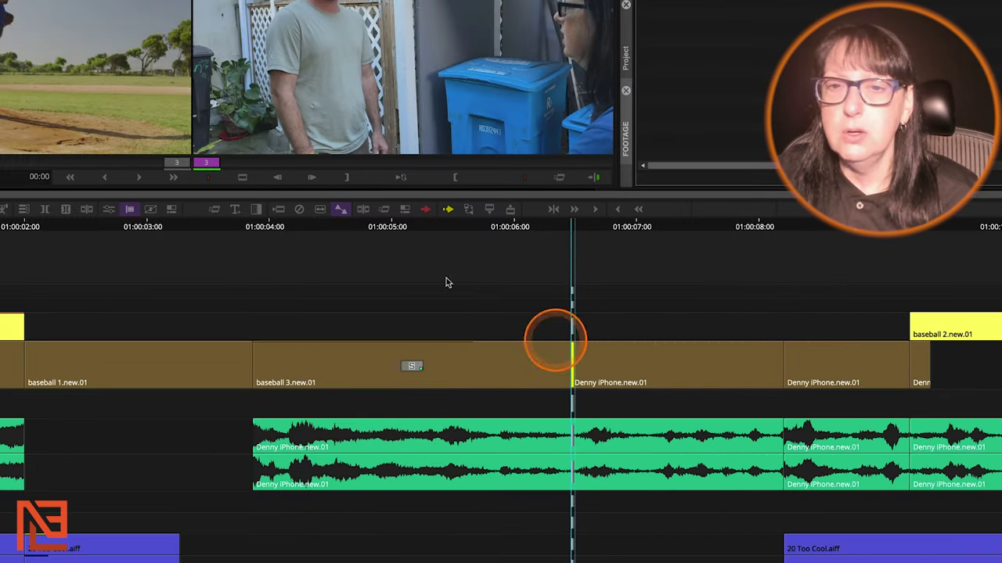
# Step: Ripple-extend baseball 3 from its outgoing side, then ripple the cut earlier, pulling Denny clips left
pyautogui.press('u')
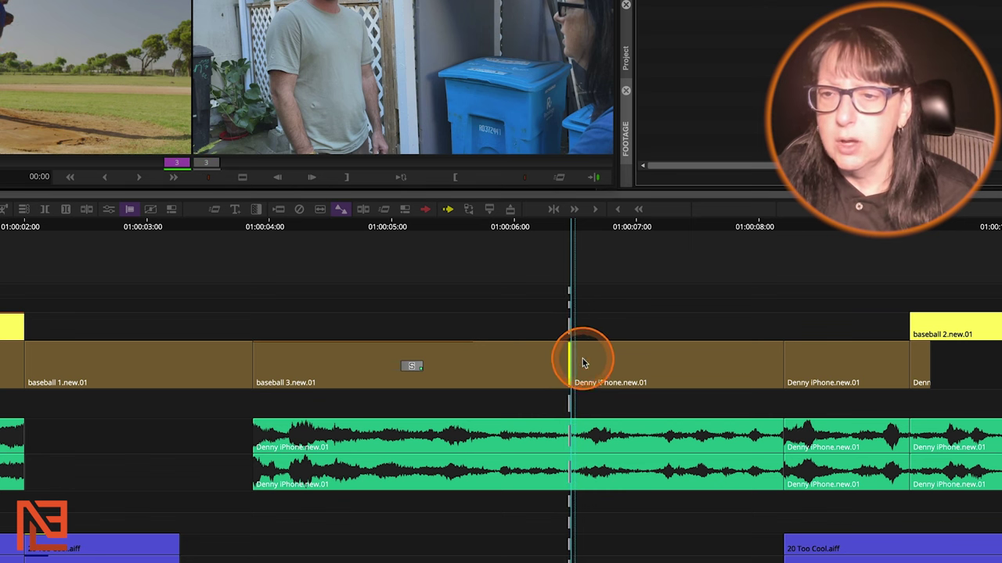
pyautogui.moveTo(570, 362); pyautogui.dragTo(689, 363)
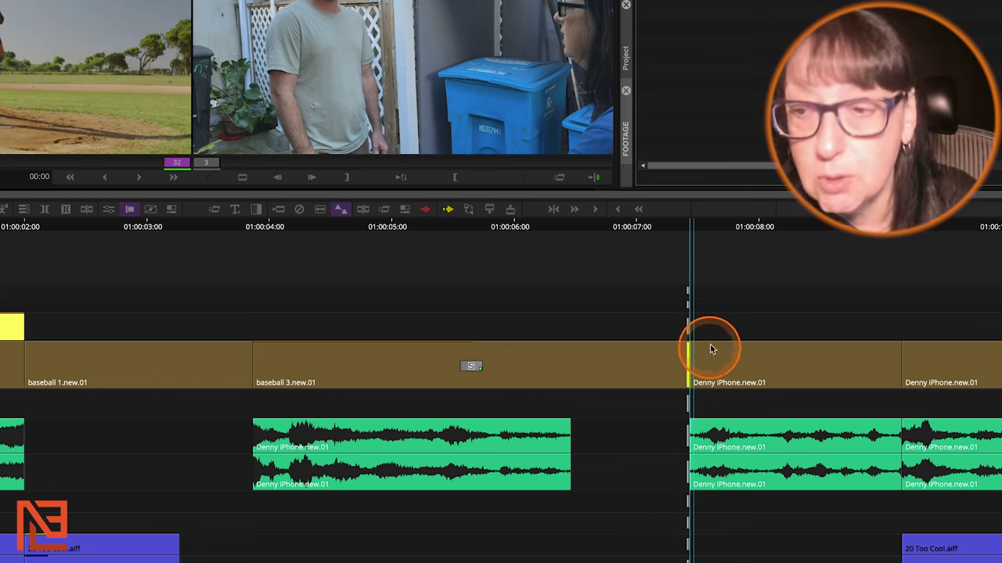
pyautogui.moveTo(689, 363); pyautogui.dragTo(727, 562)
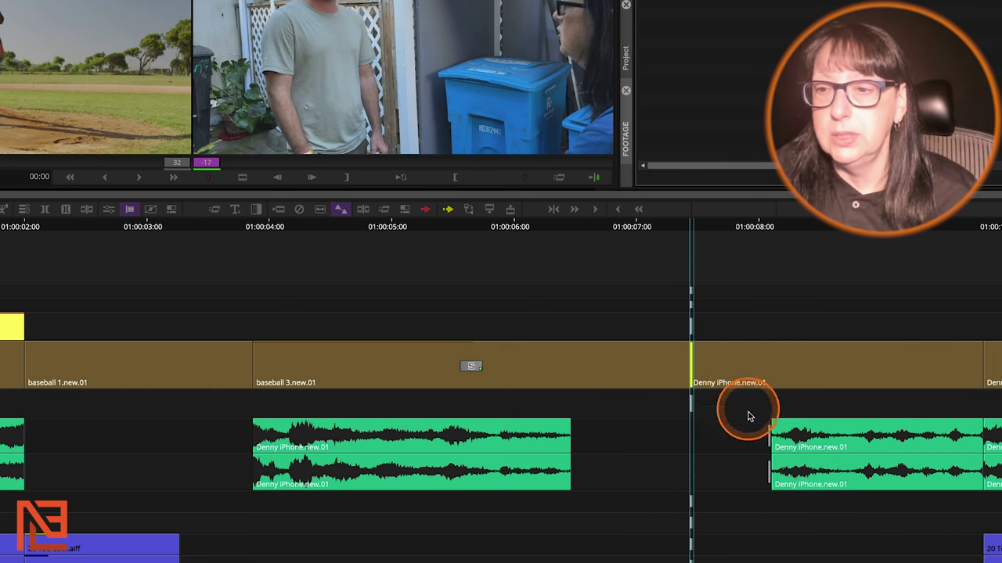
pyautogui.hotkey('ctrl', '[')
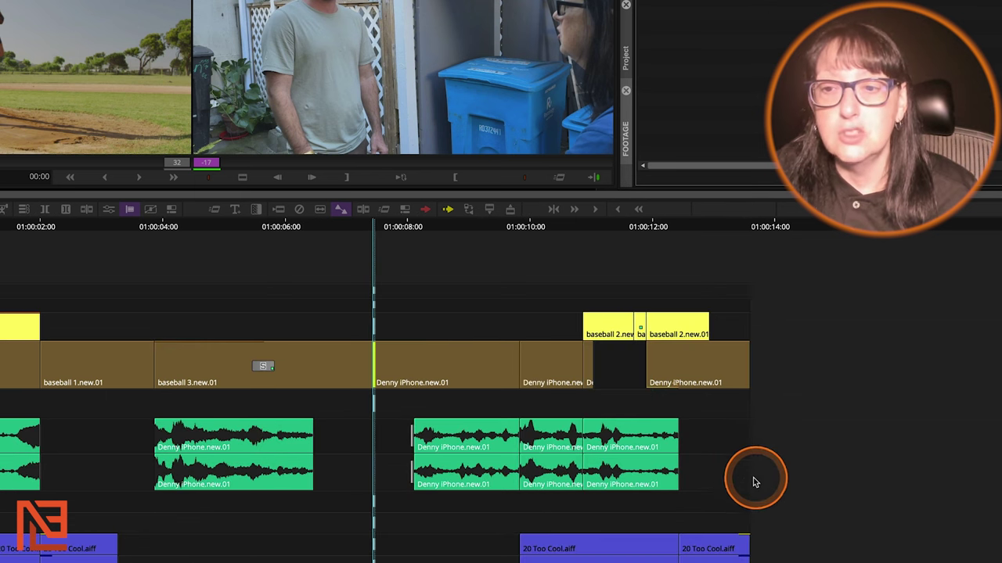
pyautogui.hotkey('ctrl', ']')
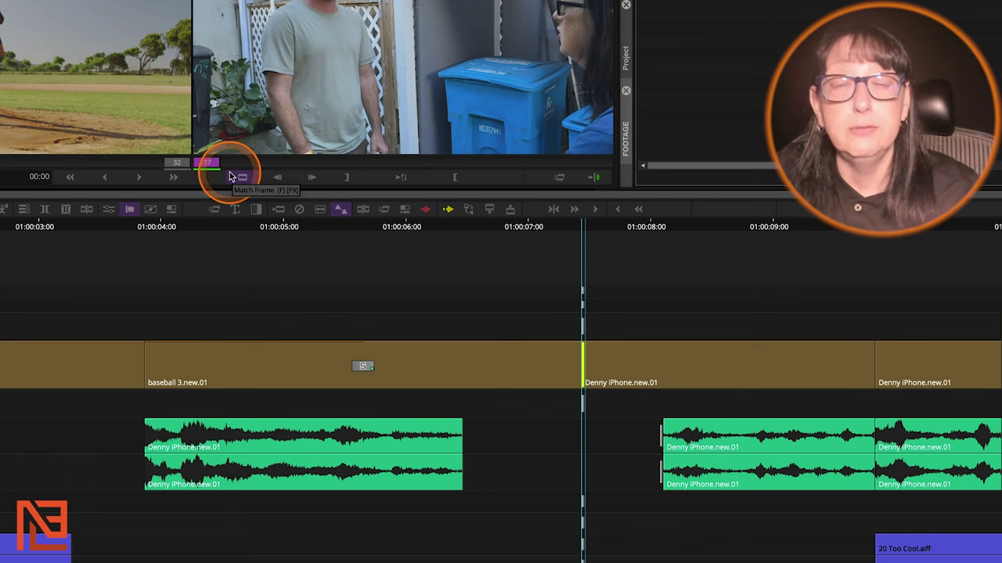
pyautogui.click(29, 44)
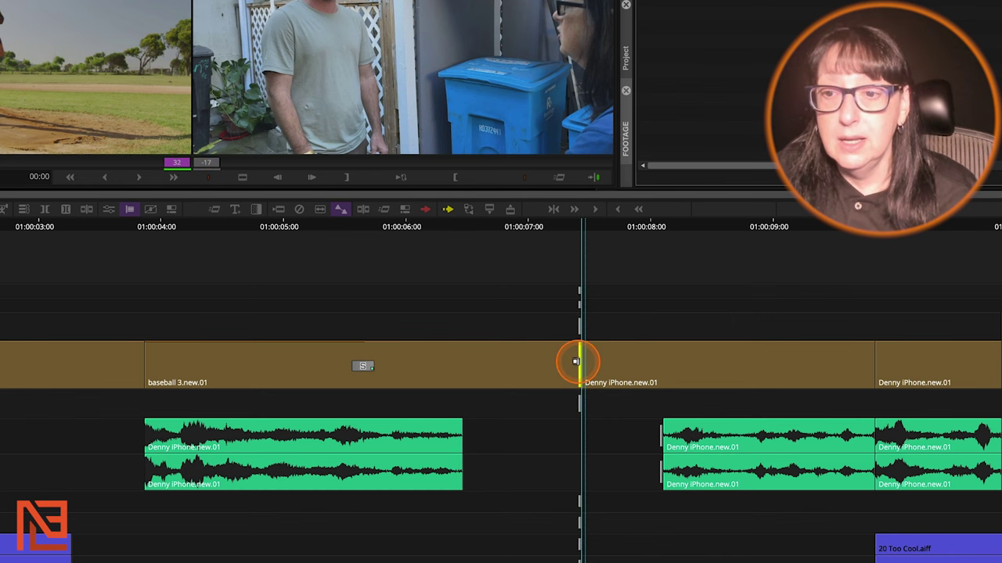
pyautogui.moveTo(576, 357); pyautogui.dragTo(519, 382)
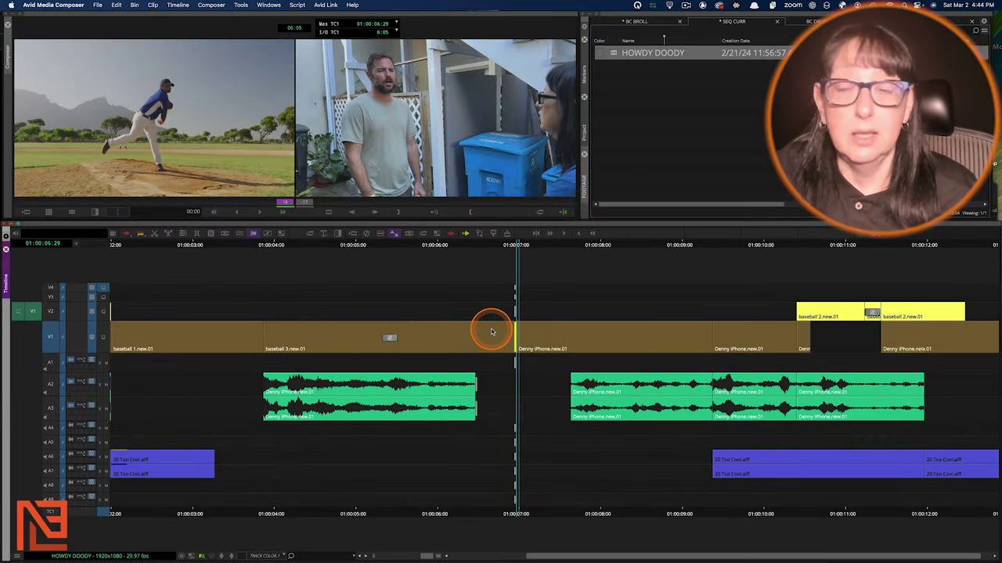
# Step: Ripple the cut about 9 frames, then switch to a two-sided roll and roll it to about 01:00:07:05
pyautogui.click(433, 125)
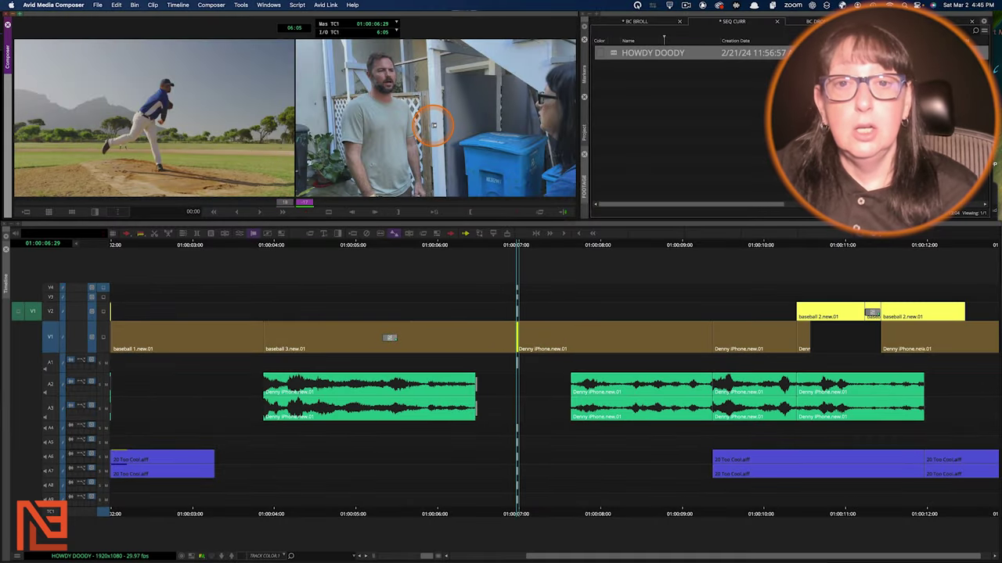
pyautogui.moveTo(533, 333)
pyautogui.mouseDown()
pyautogui.moveTo(494, 344)
pyautogui.moveTo(496, 336)
pyautogui.moveTo(535, 356)
pyautogui.moveTo(519, 347)
pyautogui.mouseUp()
pyautogui.click(292, 71)
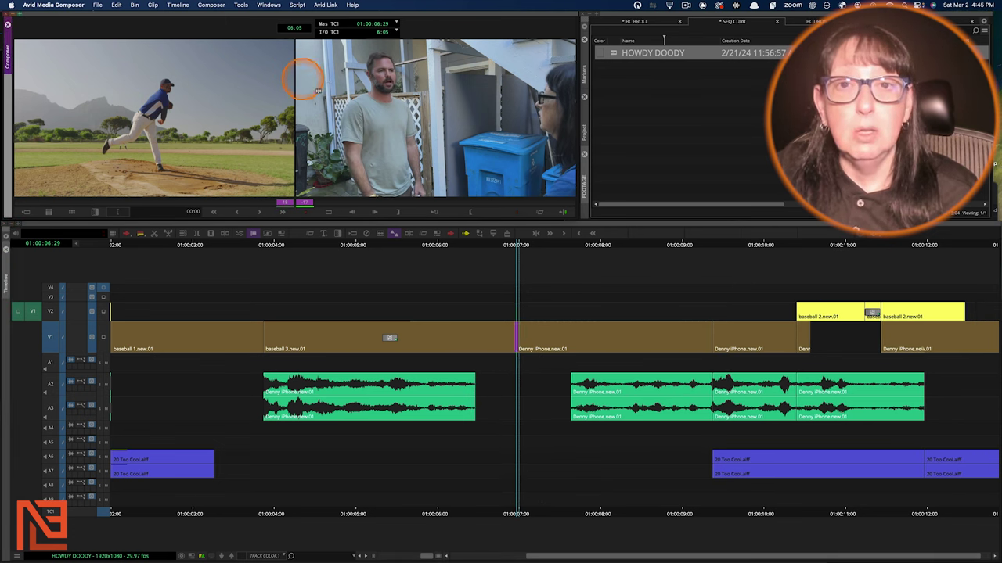
pyautogui.moveTo(519, 344); pyautogui.dragTo(536, 356)
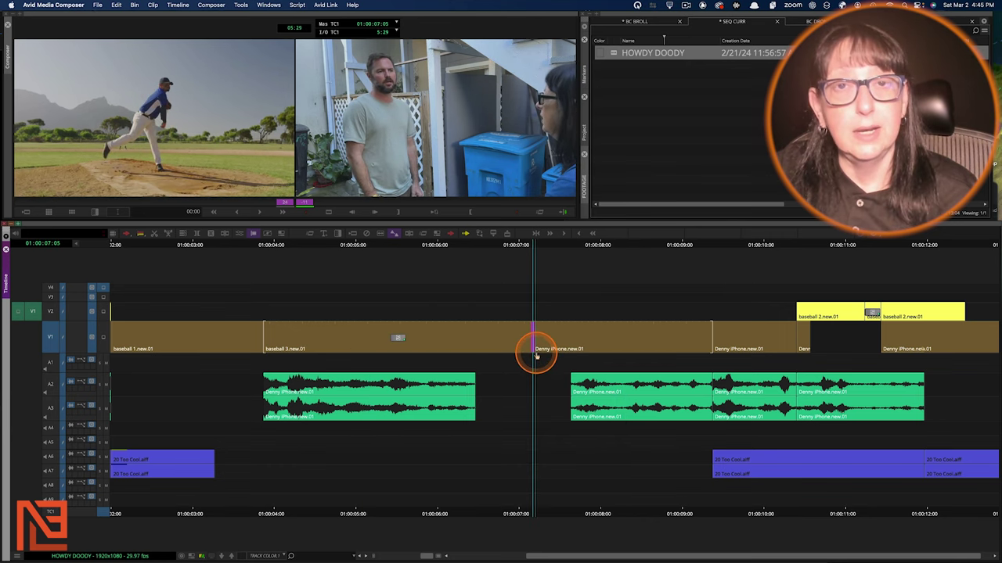